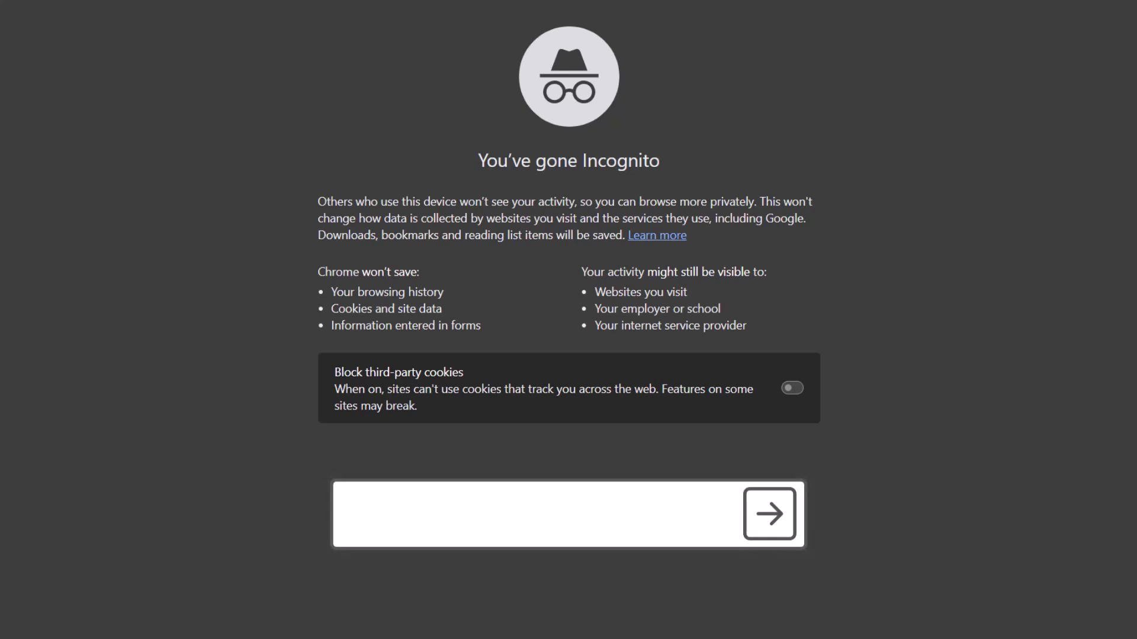
pyautogui.click(400, 540)
pyautogui.write('https://cloud.oneidentity.com')
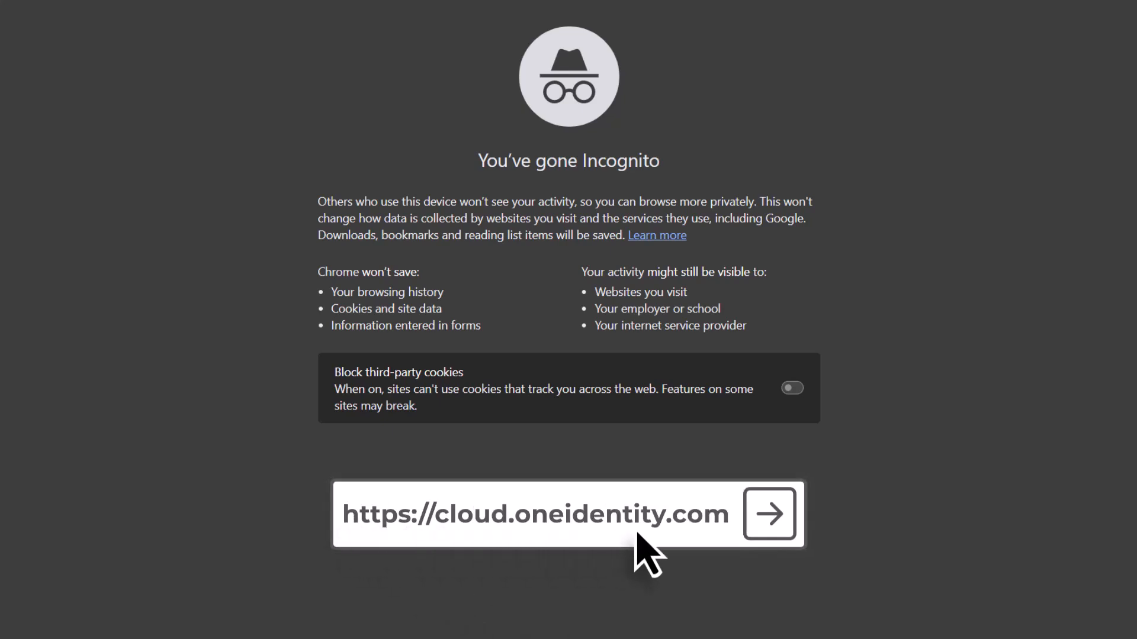
# - Load the site, pick the European Union geography, accept the cookie notice, and submit the work e-mail address
pyautogui.click(758, 536)
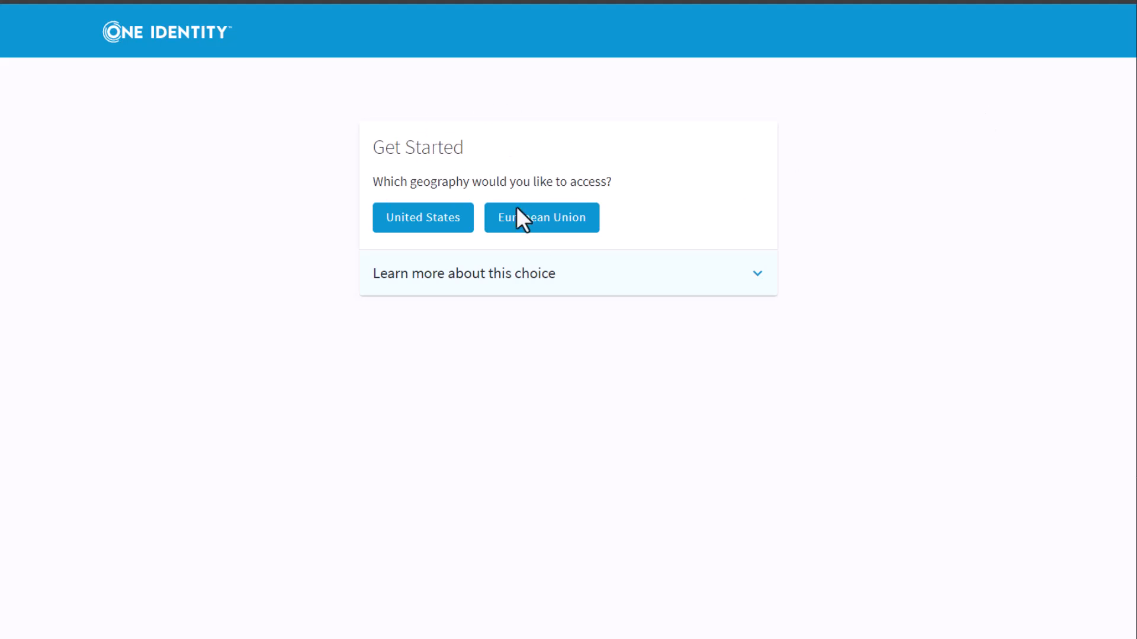
pyautogui.click(548, 223)
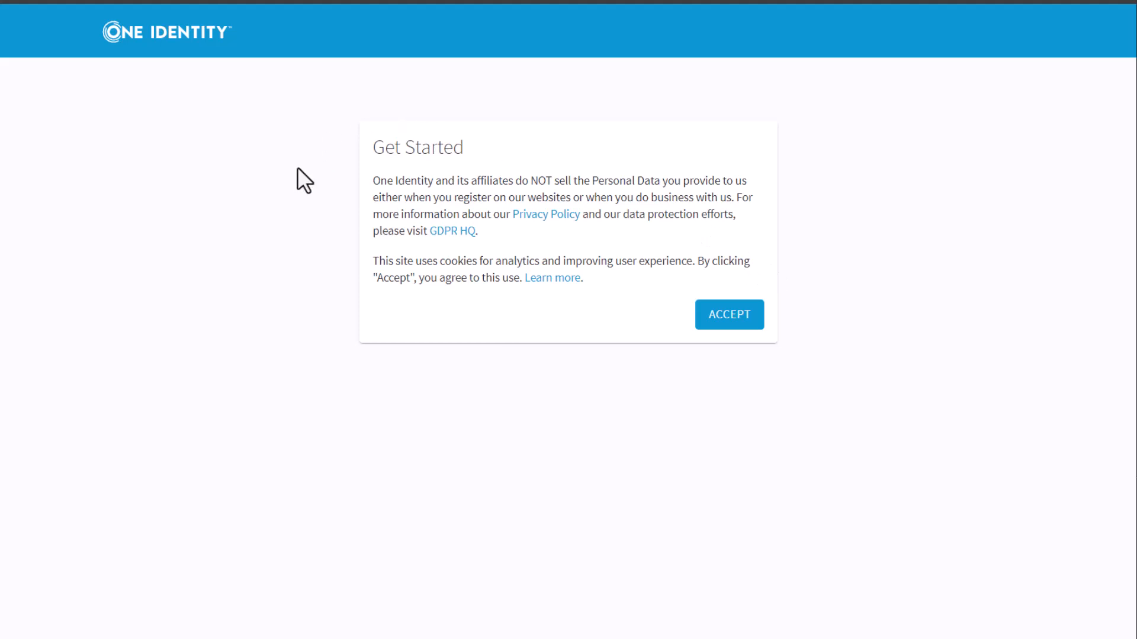
pyautogui.click(750, 312)
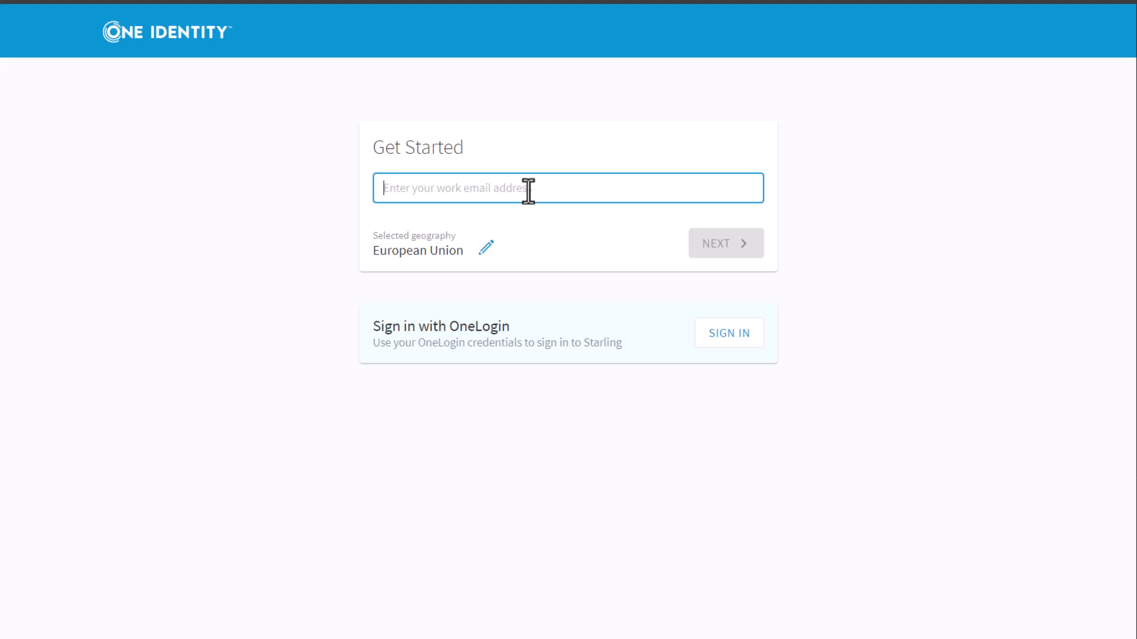
pyautogui.write('...')
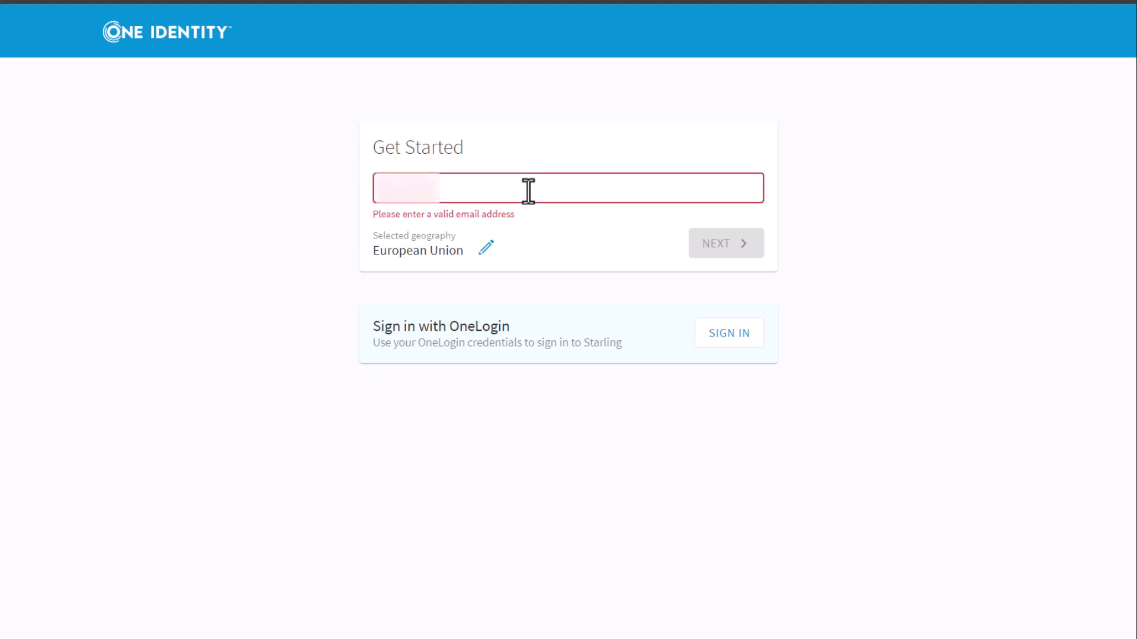
pyautogui.write('@oneidentity.com')
pyautogui.click(781, 260)
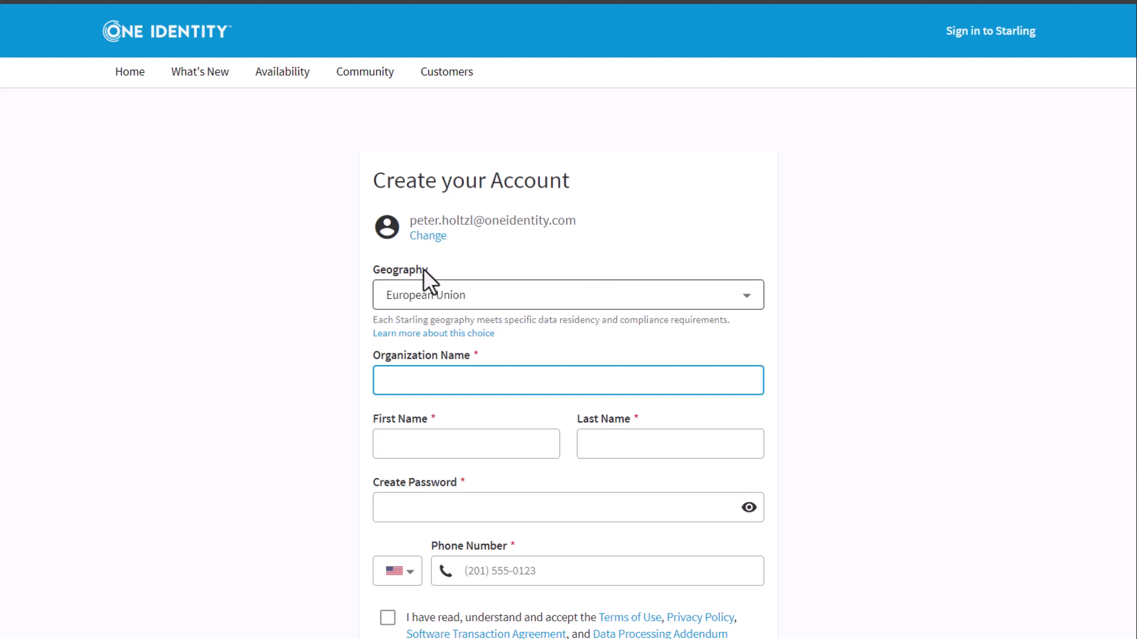
# - Enter organization name 'One Identity od demo' and the user's first and last name
pyautogui.write('One Idneti')
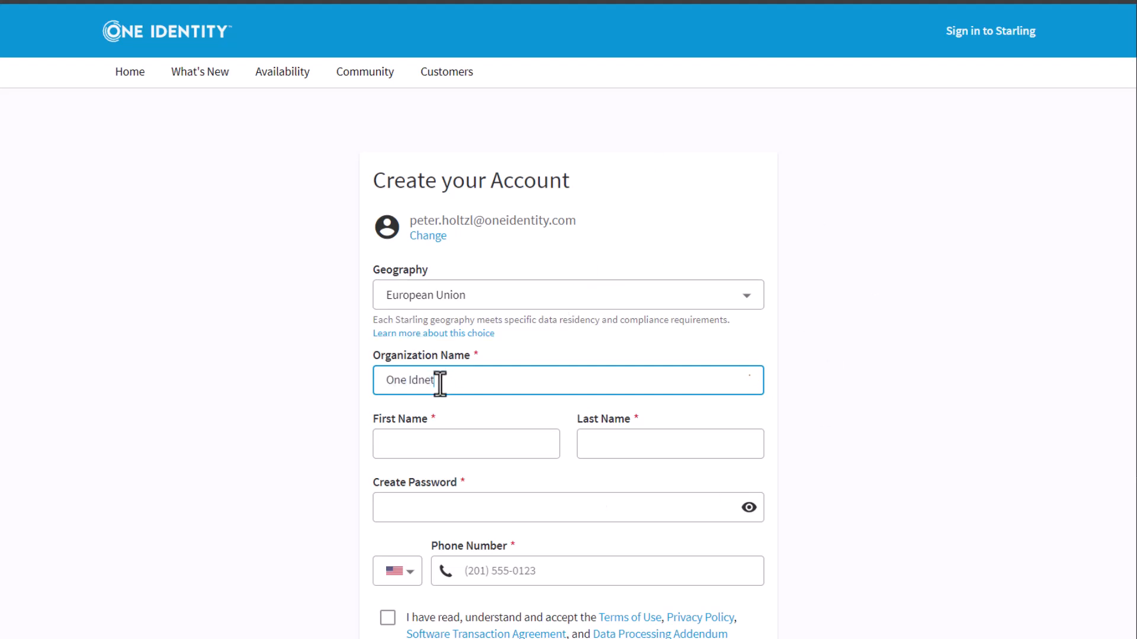
pyautogui.press('BackSpace')
pyautogui.press('BackSpace')
pyautogui.press('BackSpace')
pyautogui.press('BackSpace')
pyautogui.press('BackSpace')
pyautogui.write('dentity')
pyautogui.write(' od')
pyautogui.write(' dmeo')
pyautogui.press('BackSpace')
pyautogui.press('BackSpace')
pyautogui.press('BackSpace')
pyautogui.write('emo')
pyautogui.click(446, 451)
pyautogui.press('Tab')
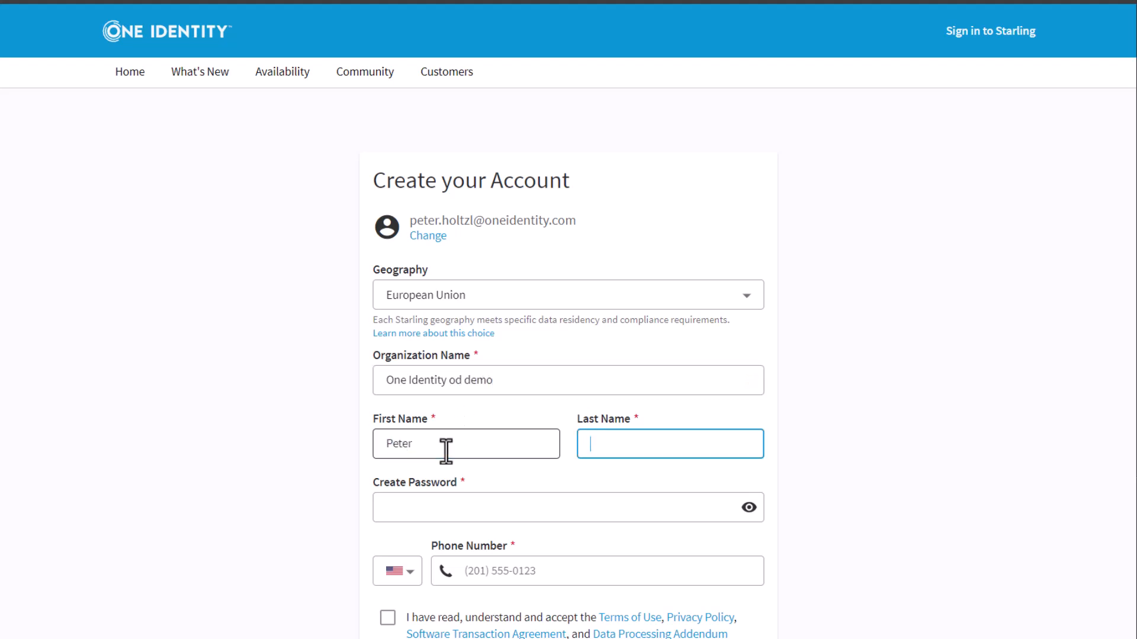
# - Paste the account password, enter a Hungarian phone number, accept the terms, and submit the registration
pyautogui.press('Tab')
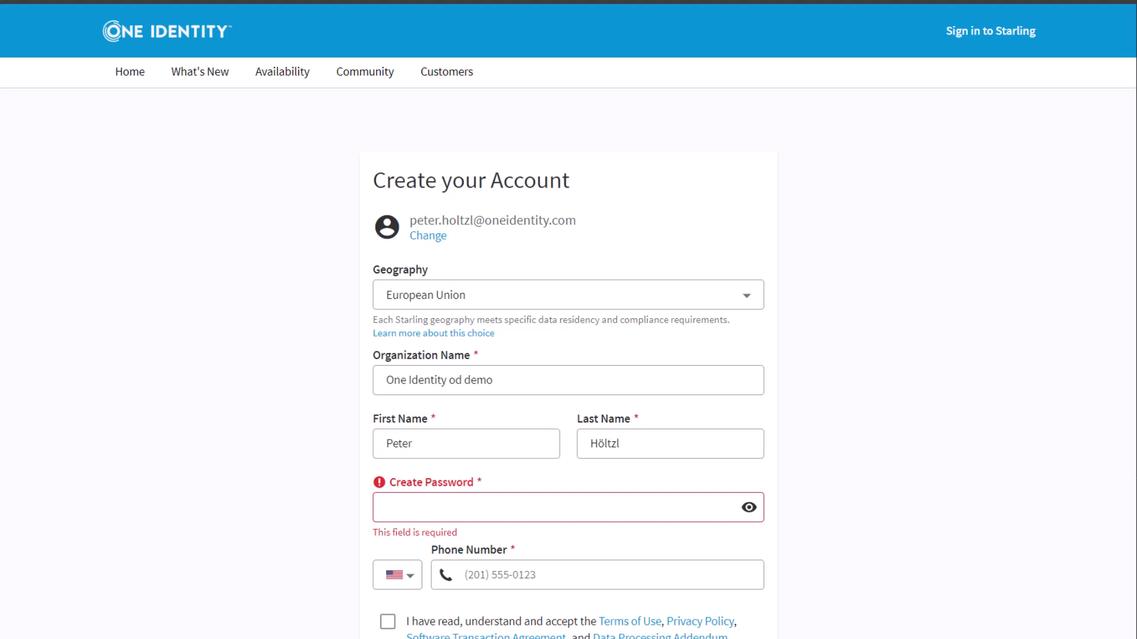
pyautogui.click(601, 503)
pyautogui.hotkey('ctrl', 'v')
pyautogui.click(408, 586)
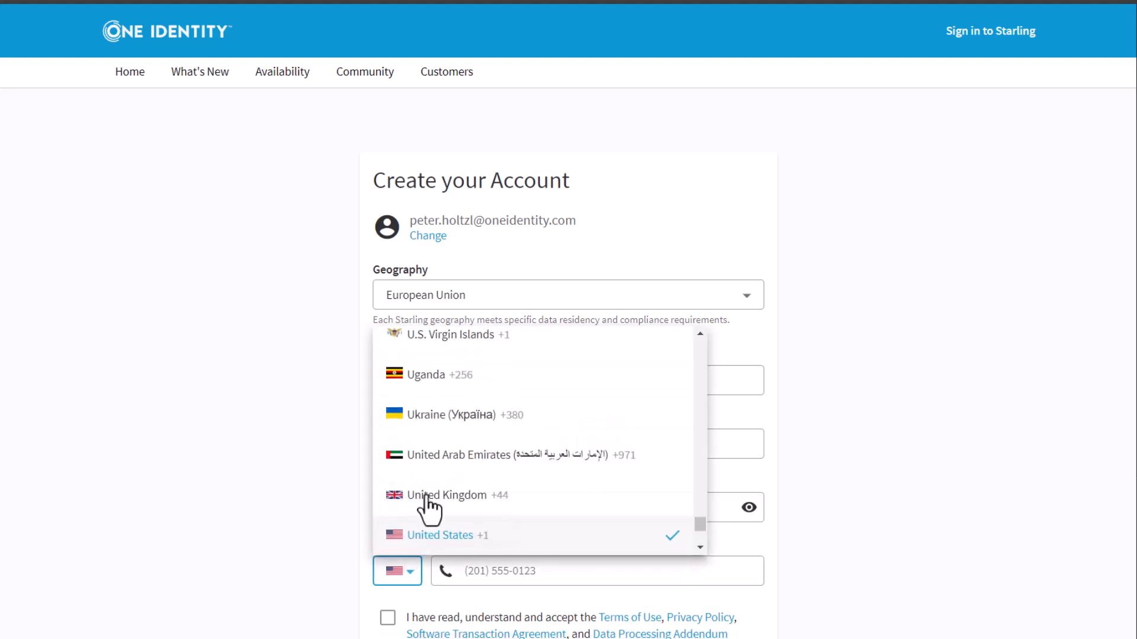
pyautogui.scroll(-8, 432, 499)
pyautogui.scroll(9, 450, 492)
pyautogui.scroll(10, 451, 494)
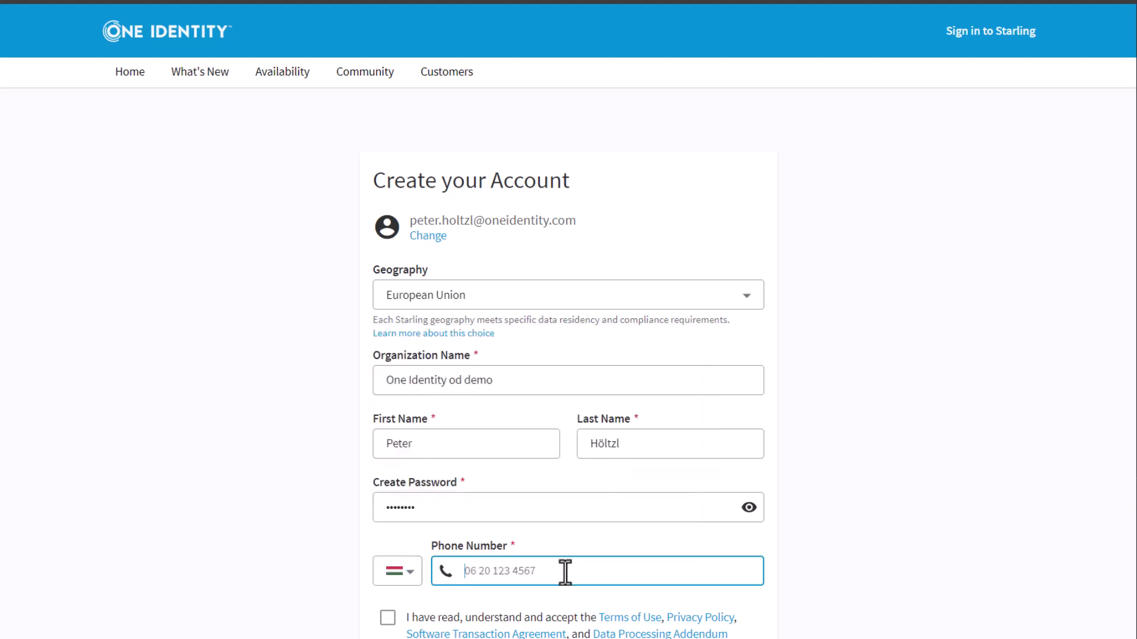
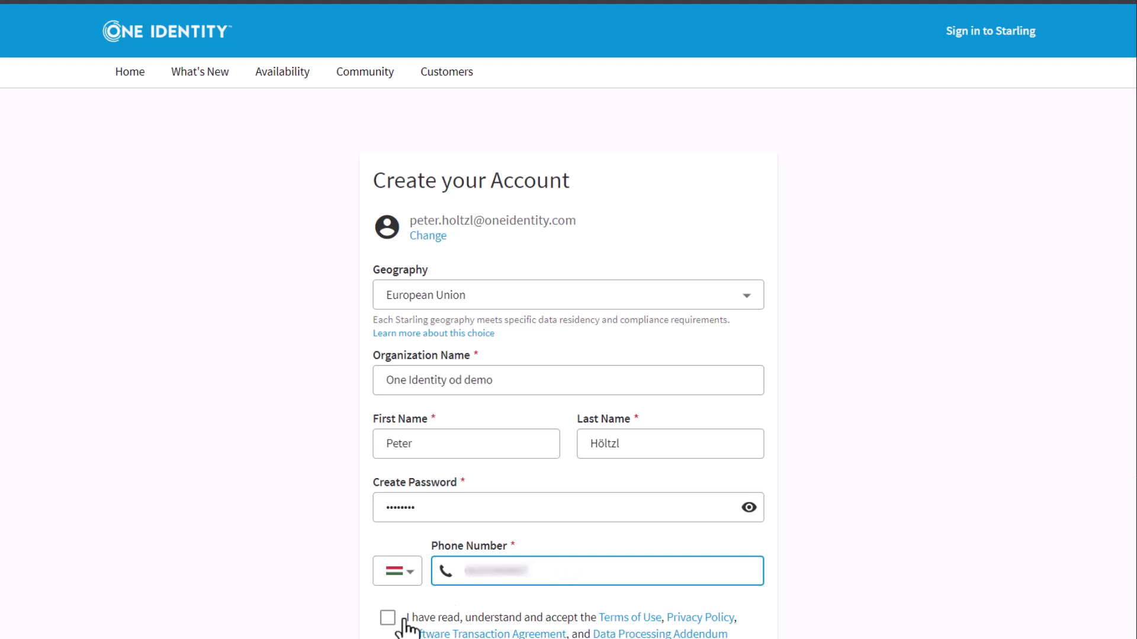
pyautogui.click(386, 621)
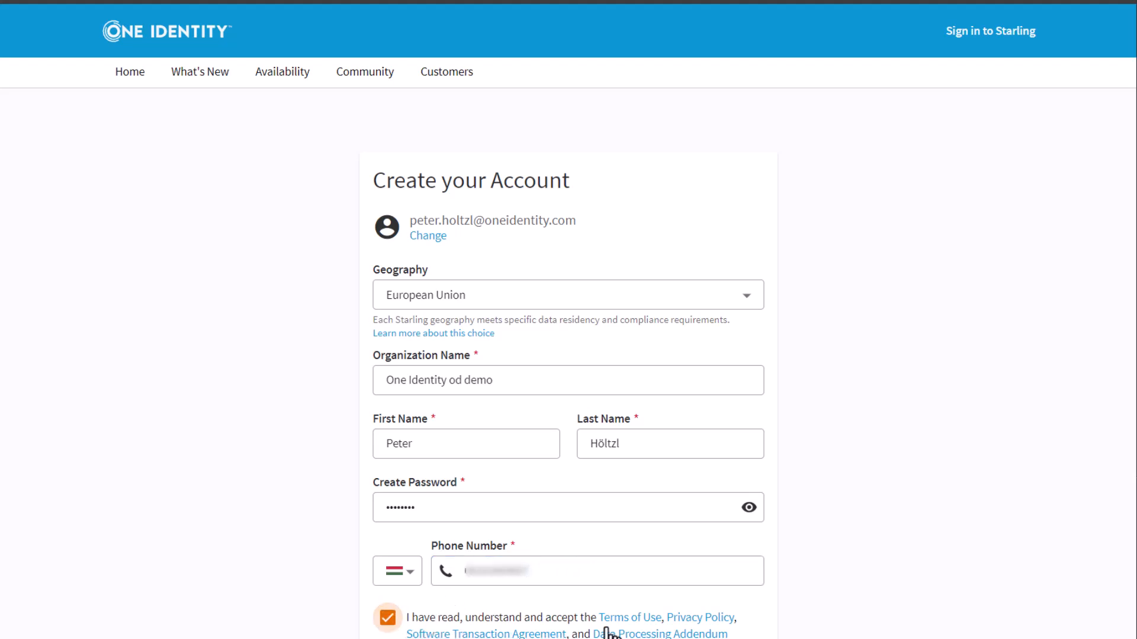
pyautogui.click(677, 638)
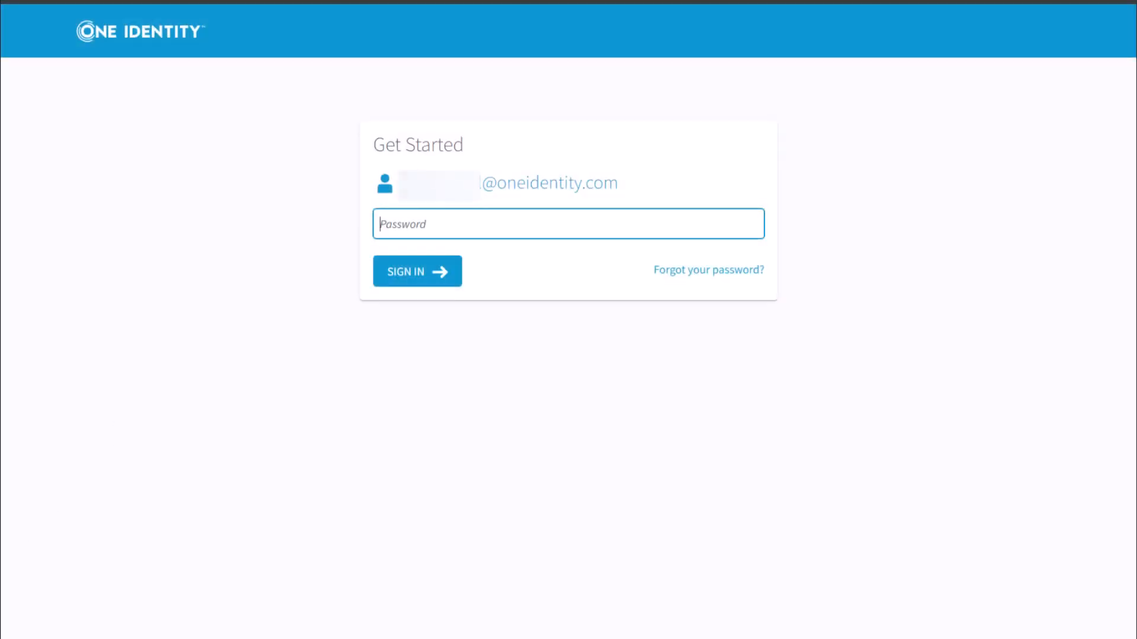
# - Sign in with the account password, close the maintenance notice, and scroll to the Services offerings
pyautogui.hotkey('alt', 'Tab')
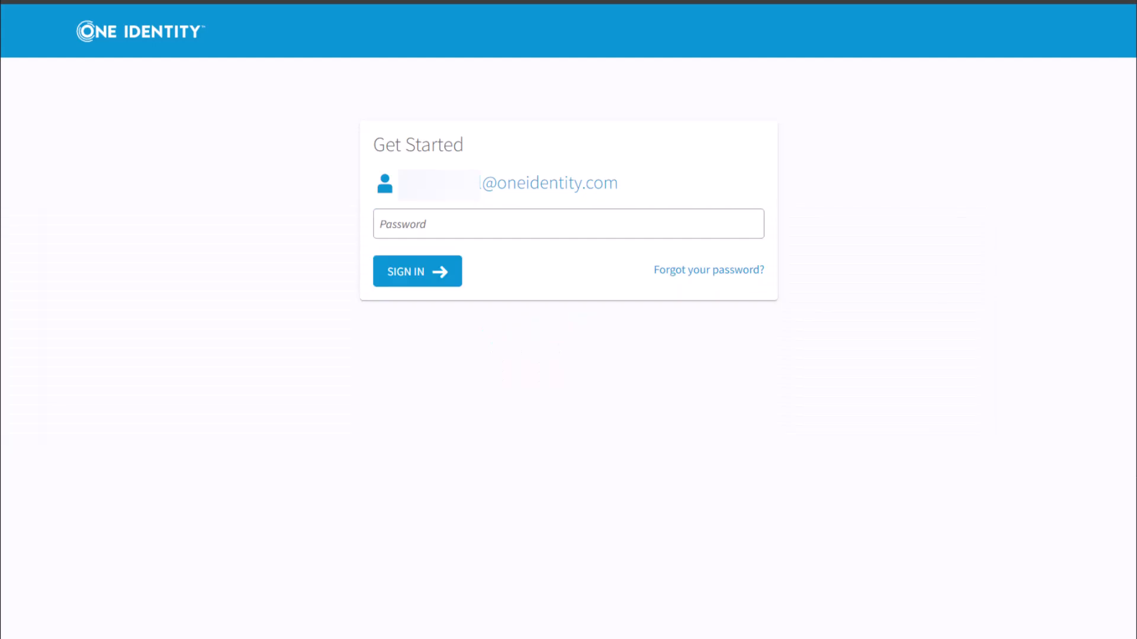
pyautogui.click(632, 225)
pyautogui.write('********')
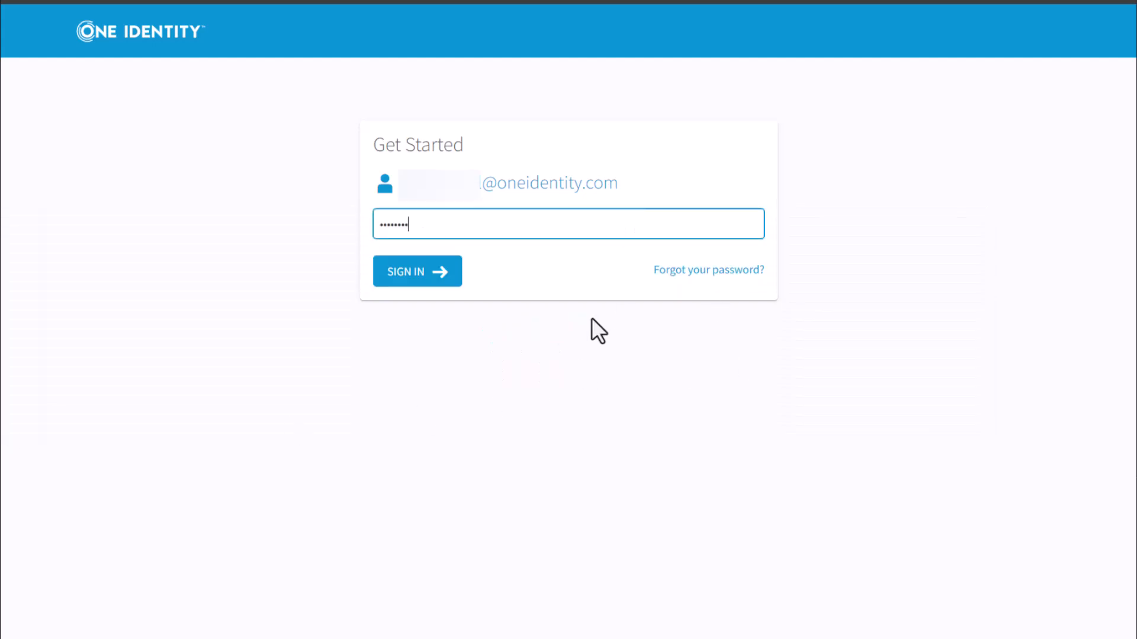
pyautogui.press('Return')
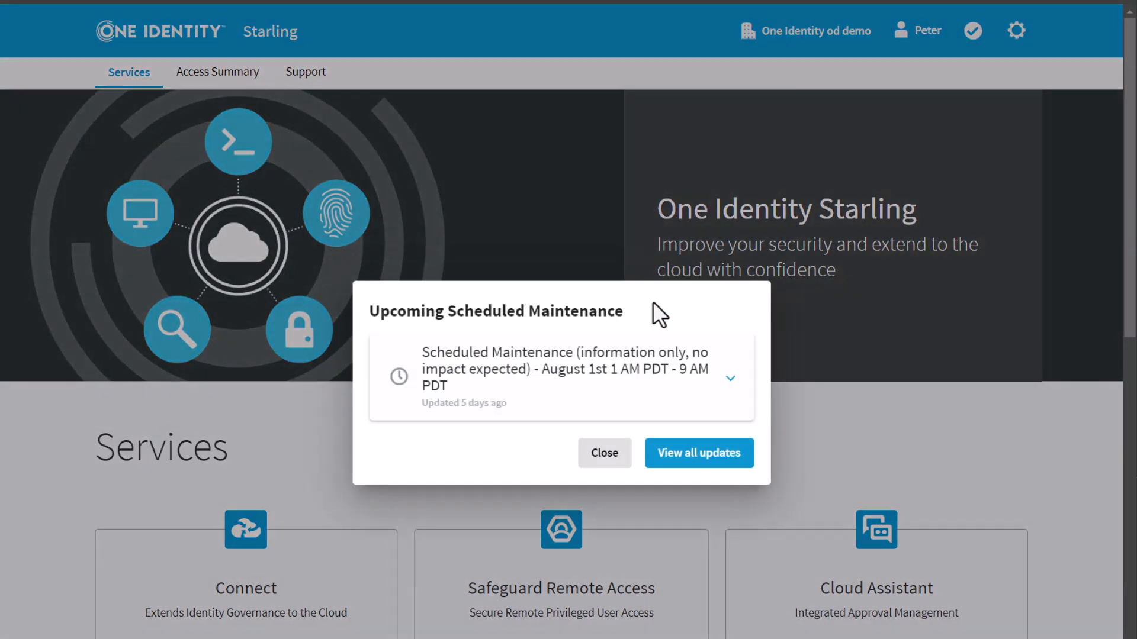
pyautogui.click(605, 459)
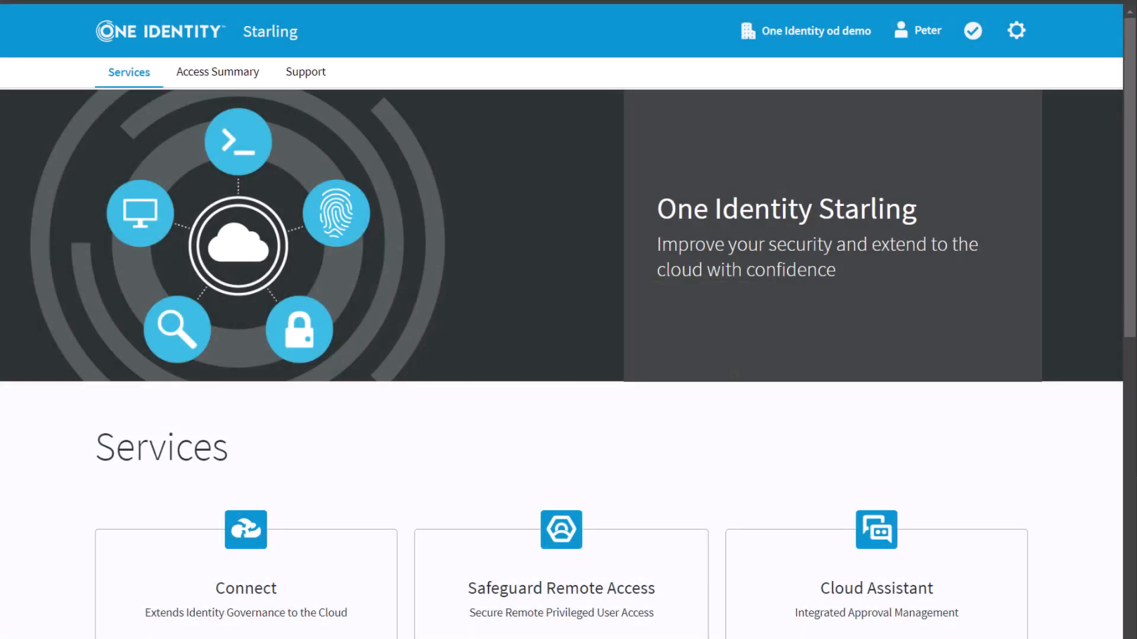
pyautogui.scroll(-7, 367, 443)
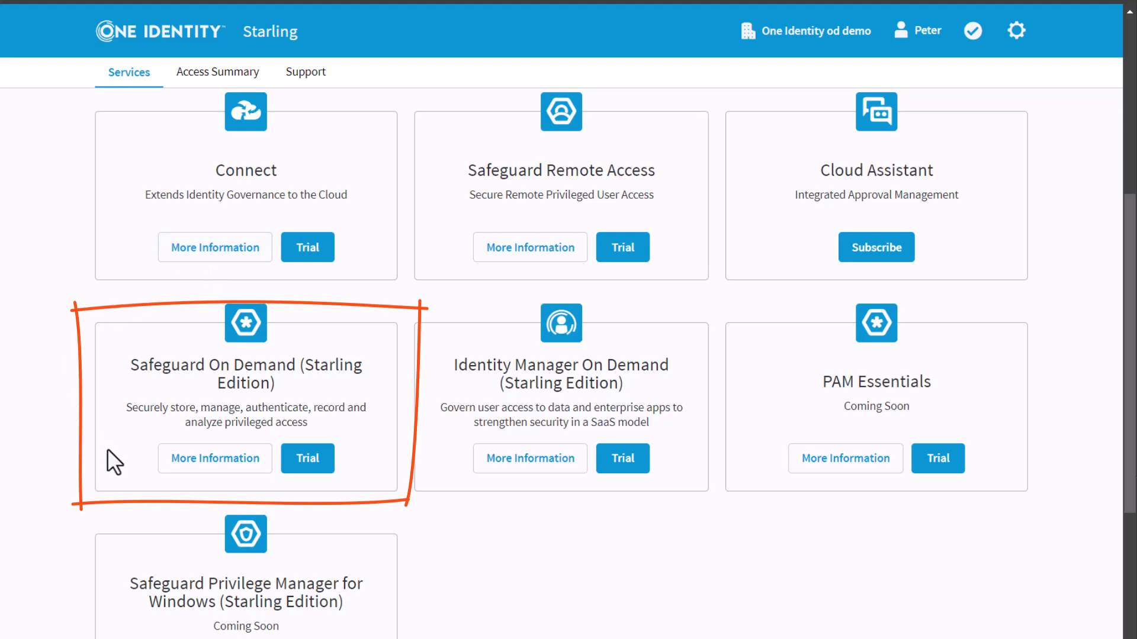
# - Start the Safeguard On Demand trial, choosing Manufacturing as the industry, and confirm the details
pyautogui.click(325, 461)
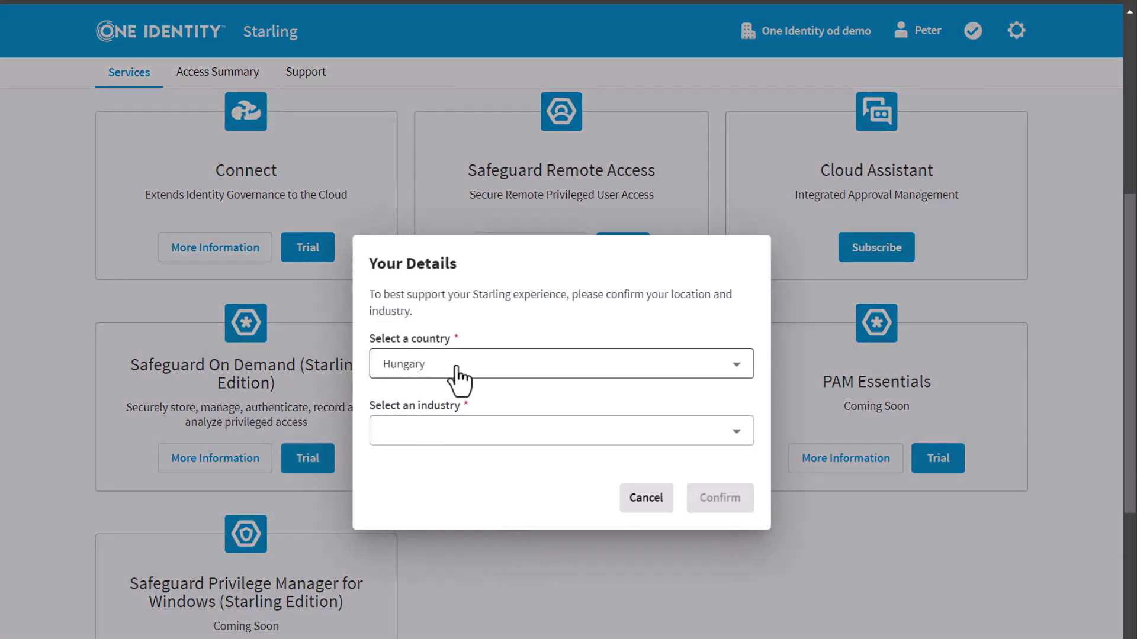
pyautogui.click(738, 436)
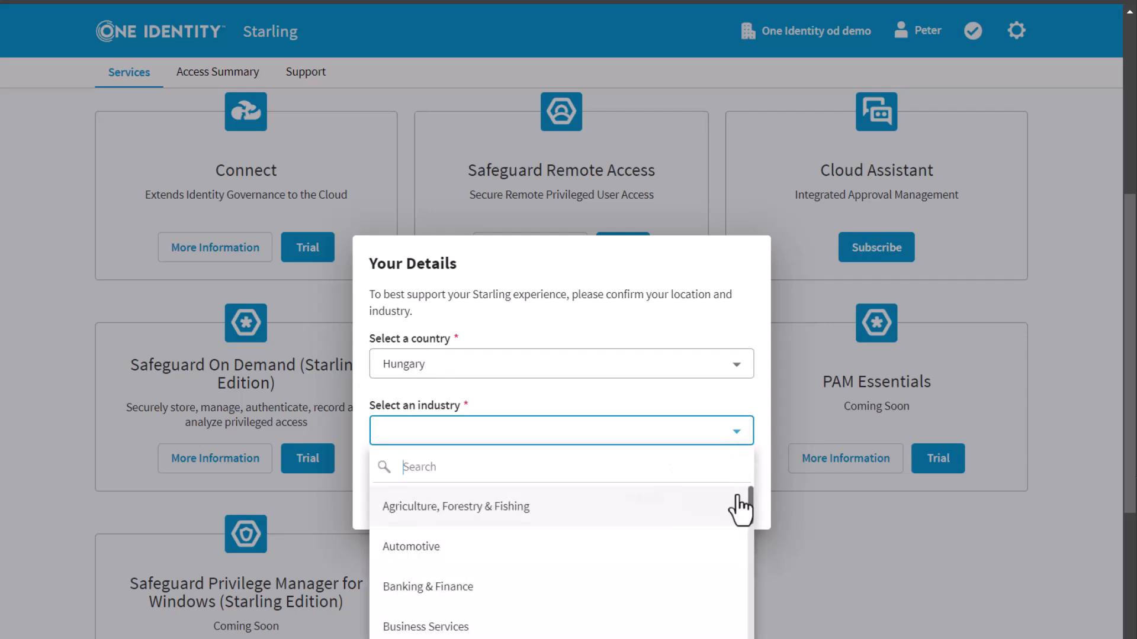
pyautogui.moveTo(755, 504); pyautogui.dragTo(748, 610)
pyautogui.moveTo(753, 514); pyautogui.dragTo(748, 599)
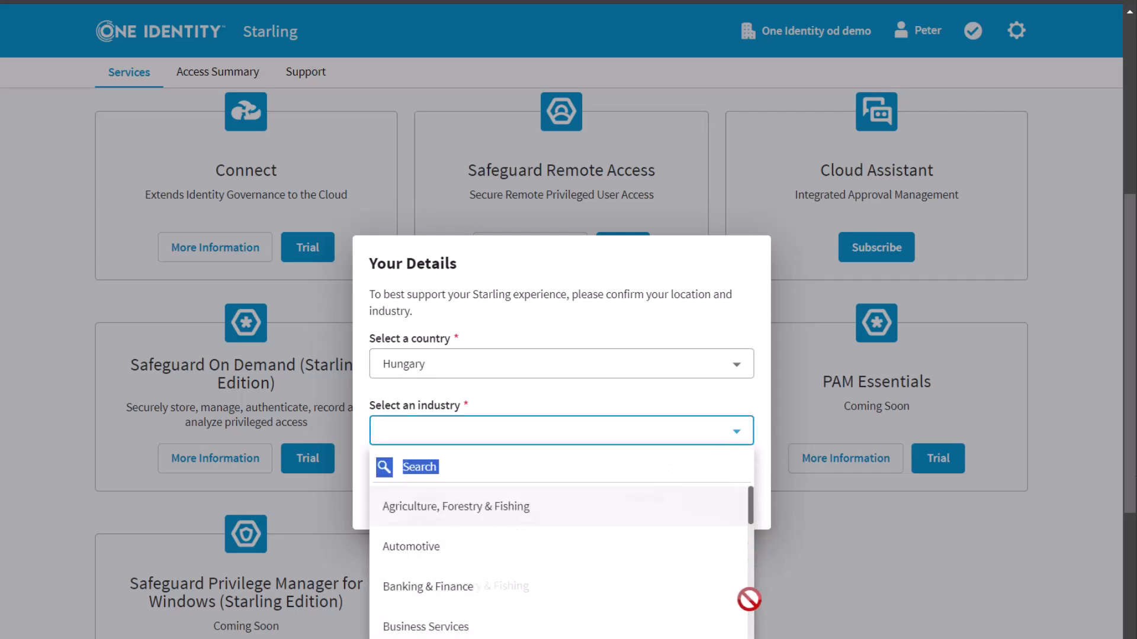
pyautogui.moveTo(750, 514); pyautogui.dragTo(751, 622)
pyautogui.scroll(-8, 680, 591)
pyautogui.click(680, 591)
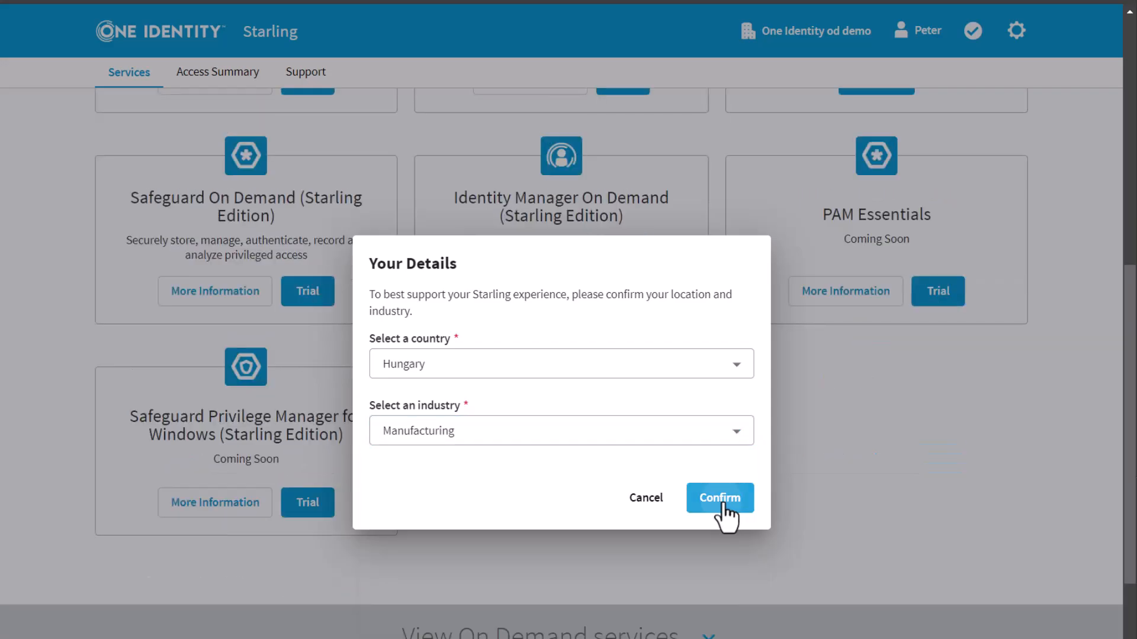
pyautogui.click(725, 508)
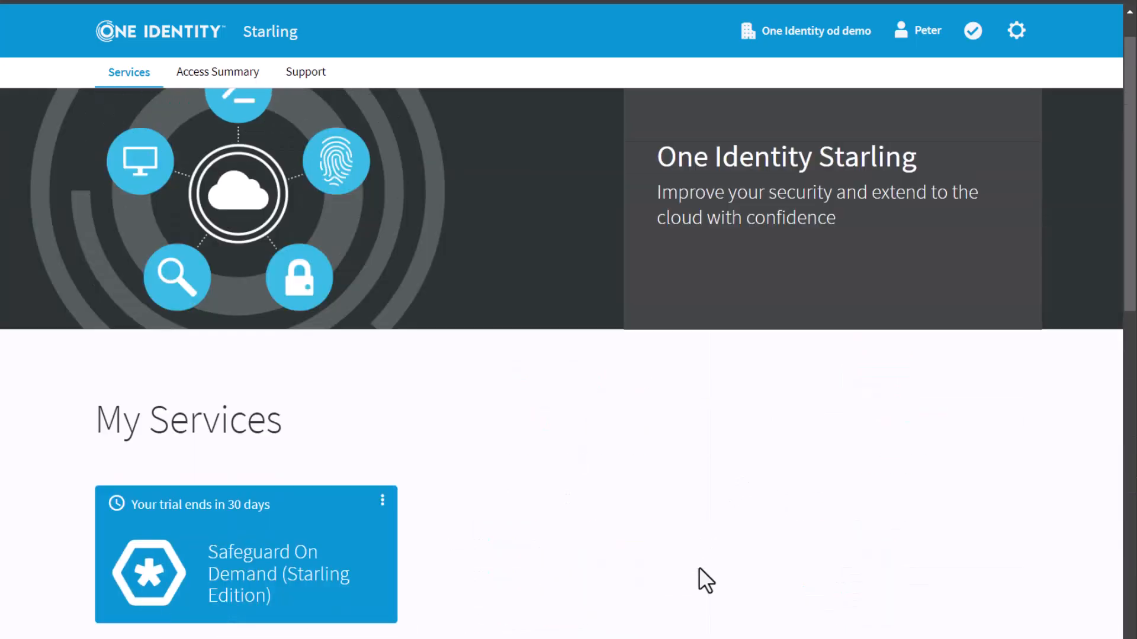
pyautogui.scroll(-4, 598, 583)
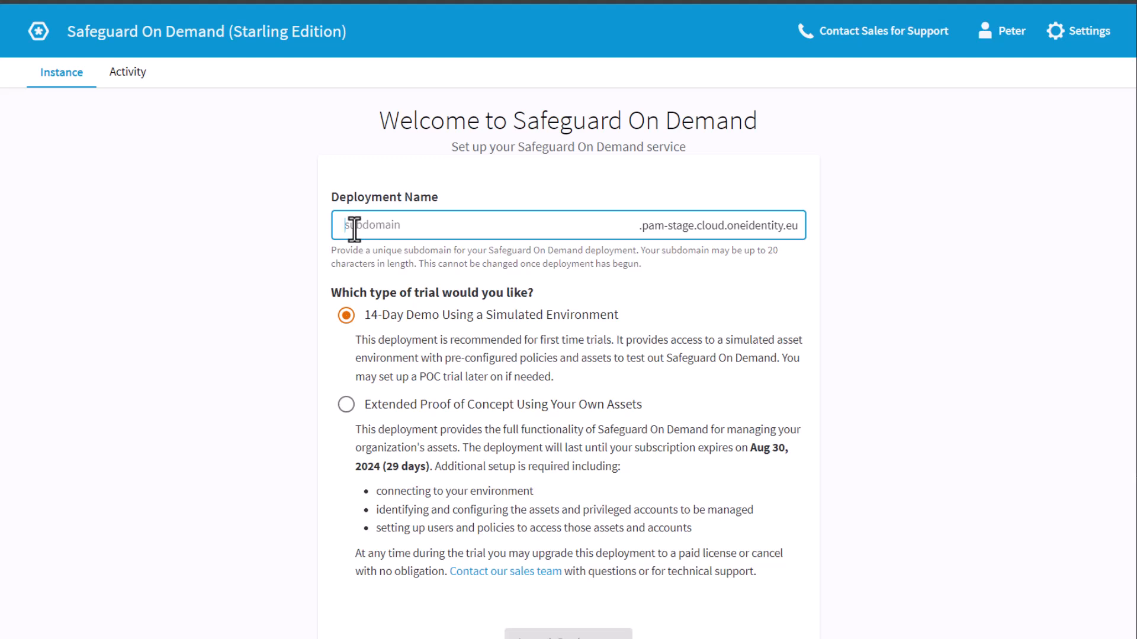
# - Name the deployment sgoddemo and select the Extended Proof of Concept trial type
pyautogui.write('sgodd')
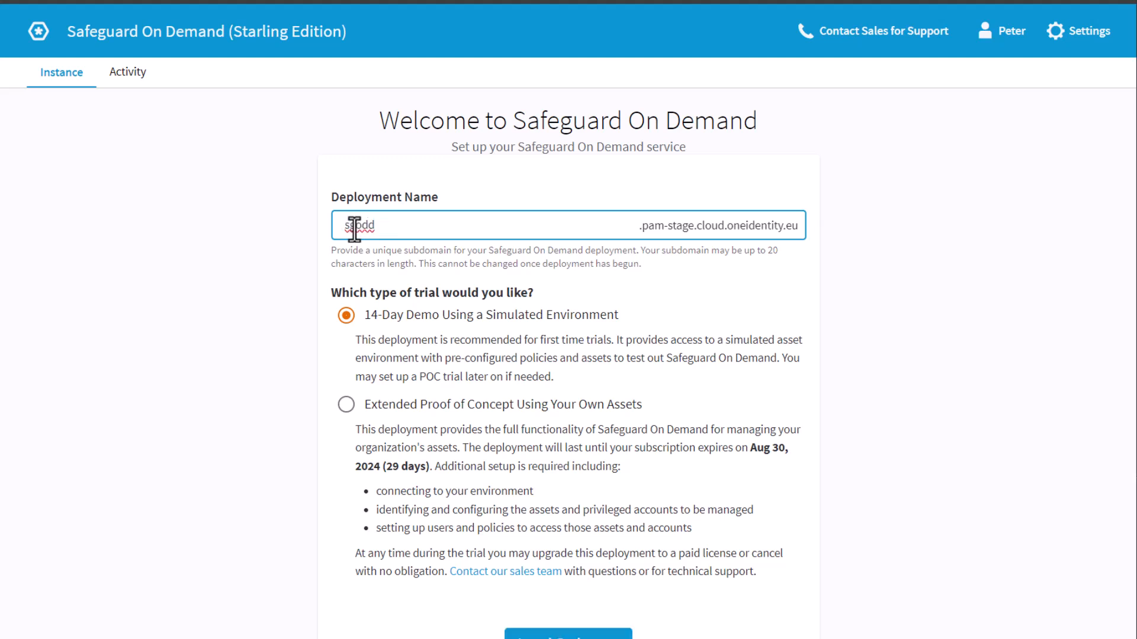
pyautogui.write('emo')
pyautogui.click(347, 405)
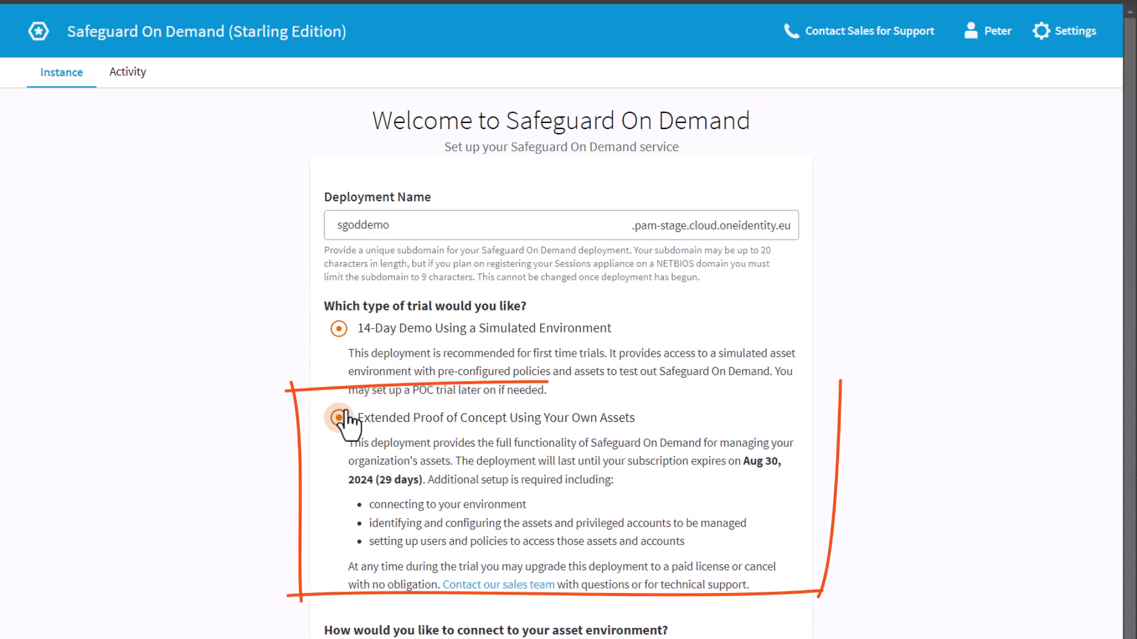
pyautogui.scroll(-1, 414, 549)
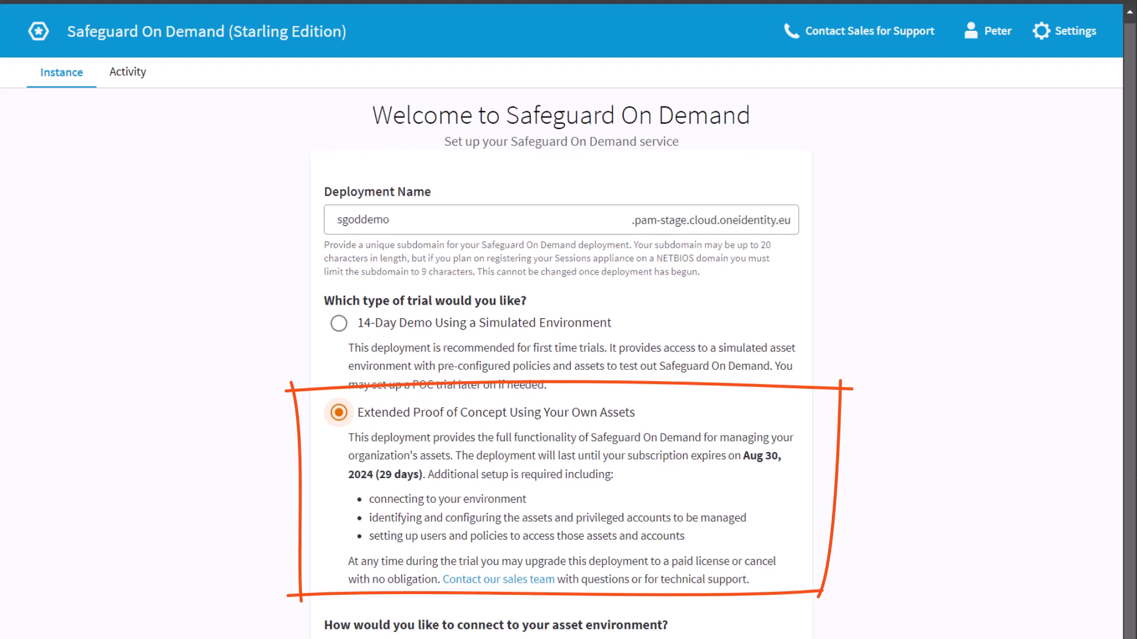
pyautogui.scroll(-10, 855, 622)
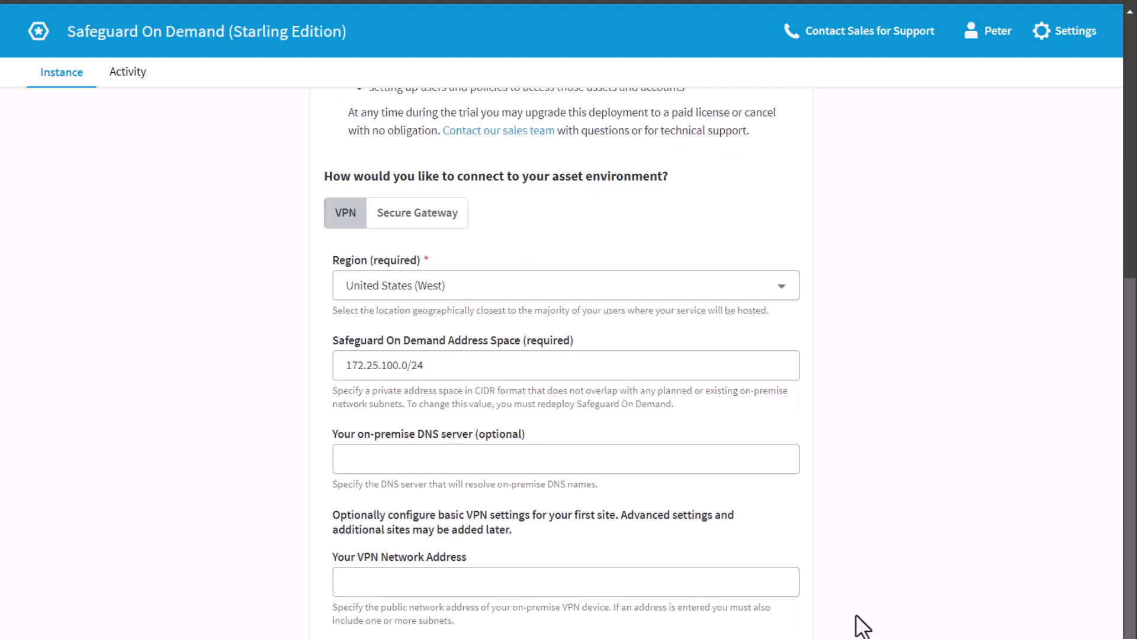
# - Set the hosting region to Europe (North)
pyautogui.click(499, 121)
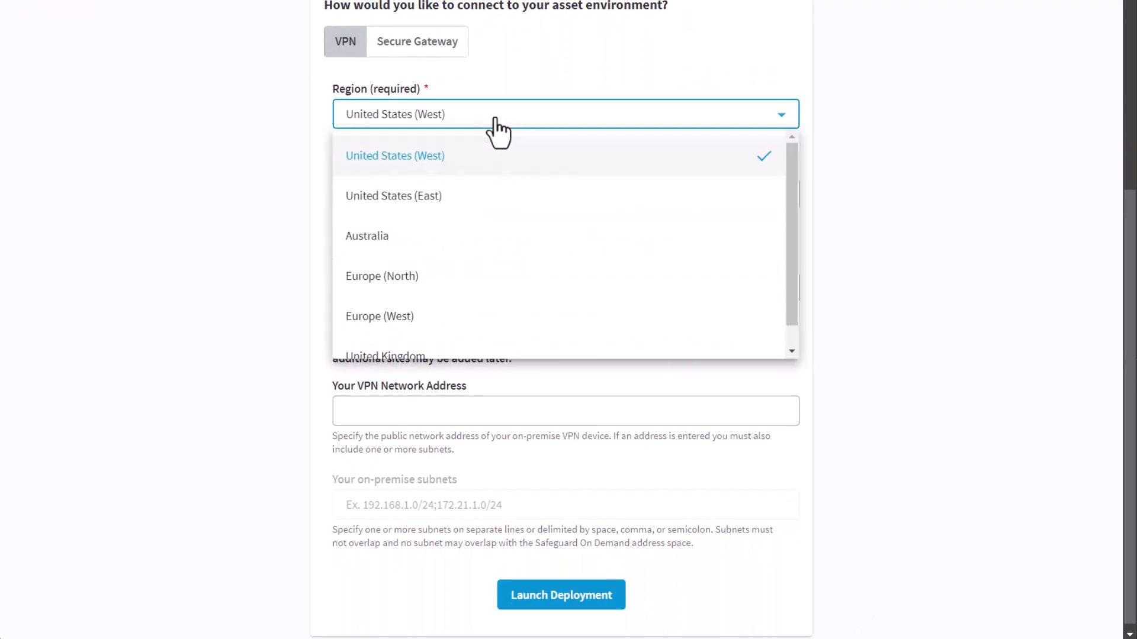
pyautogui.scroll(-1, 499, 170)
pyautogui.click(396, 261)
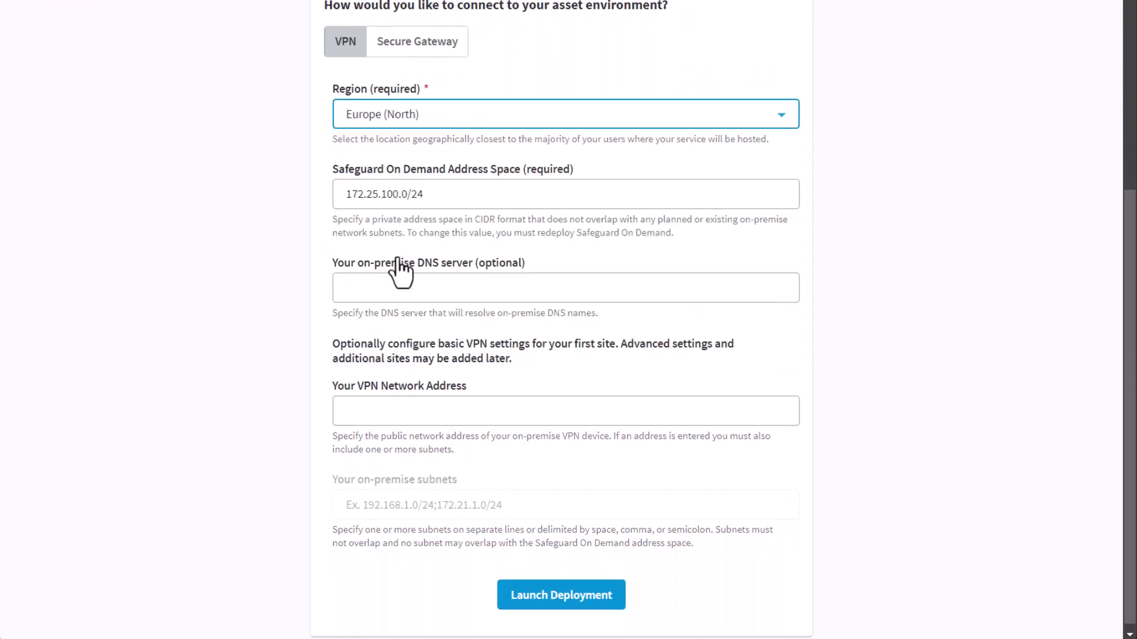
pyautogui.scroll(-1, 787, 375)
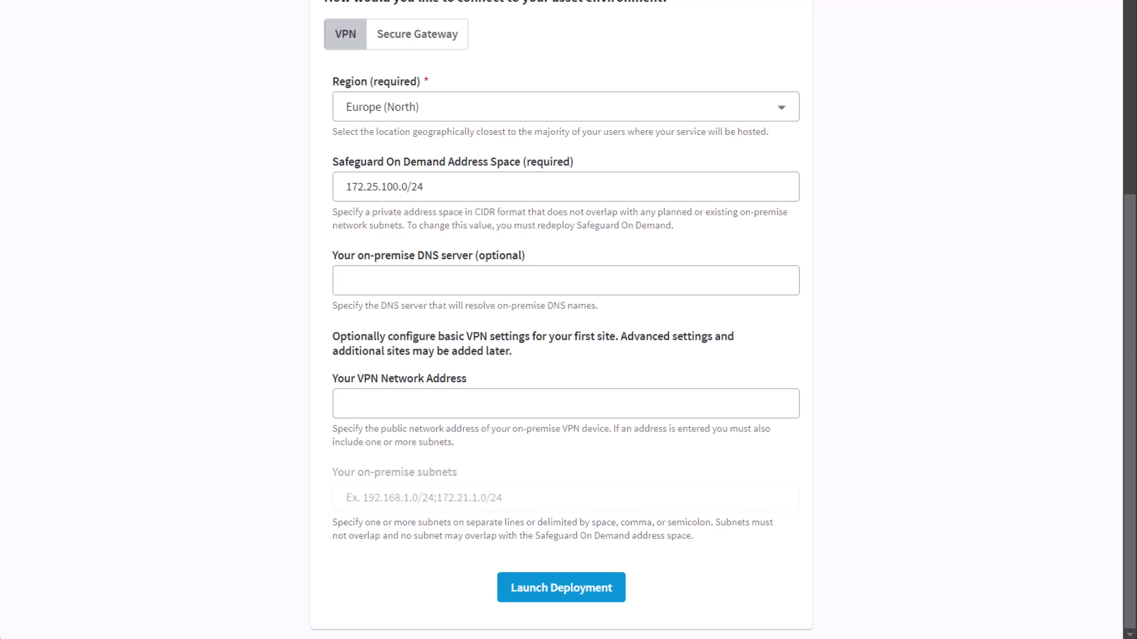
# - Paste the VPN device address, set on-premise subnet 192.168.168.0/24, and launch the deployment
pyautogui.click(401, 407)
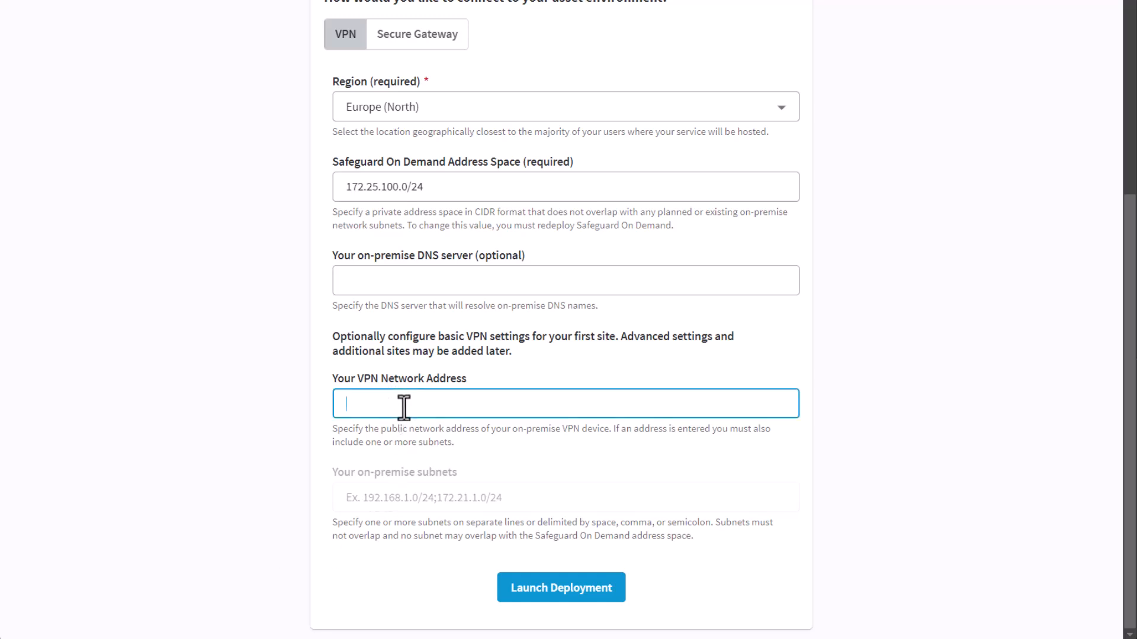
pyautogui.rightClick(403, 406)
pyautogui.click(482, 229)
pyautogui.click(418, 501)
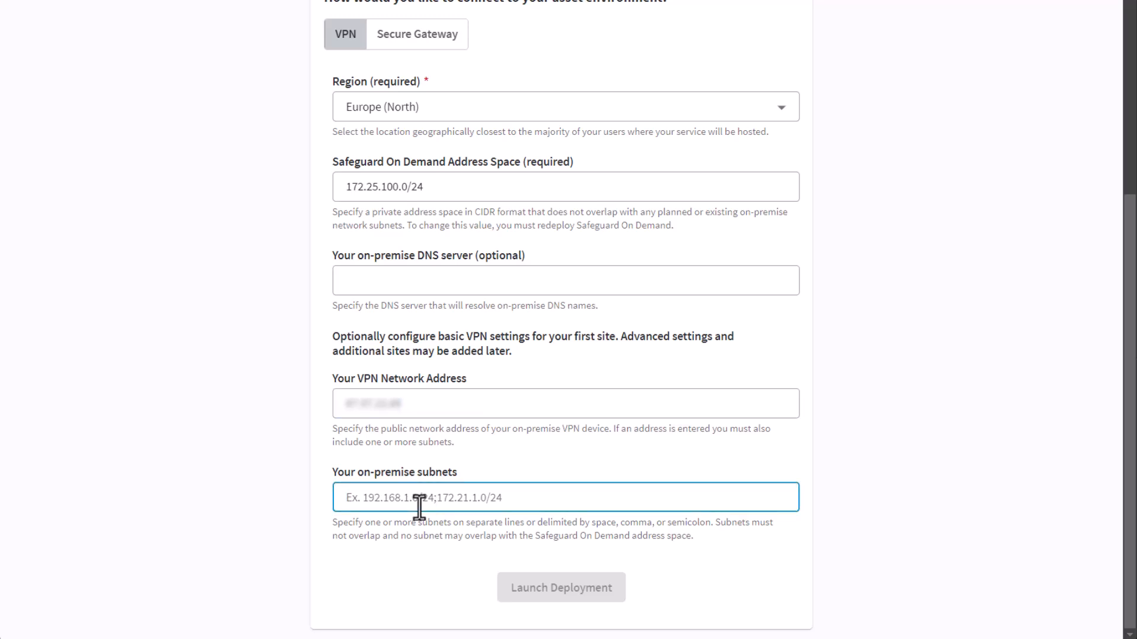
pyautogui.write('192.1')
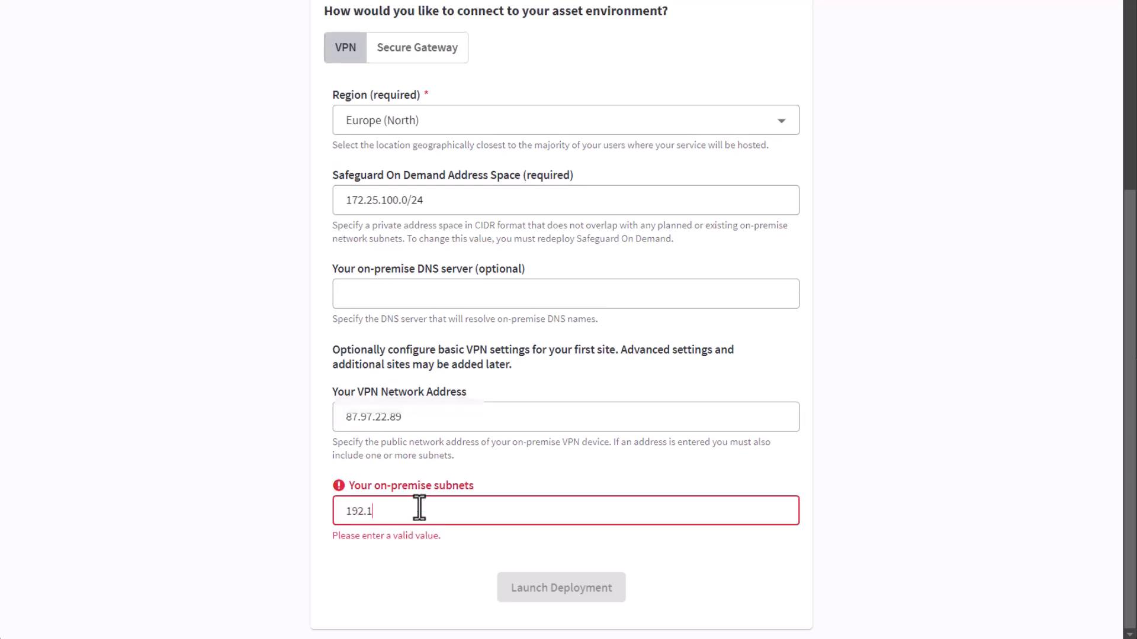
pyautogui.write('68.168.0/24')
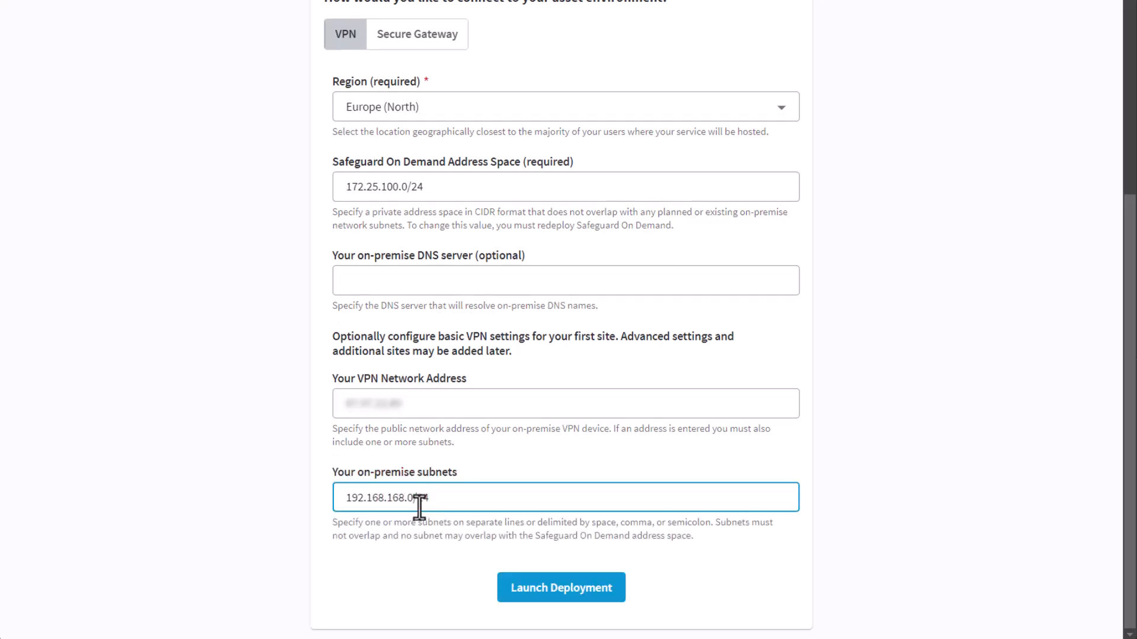
pyautogui.click(960, 470)
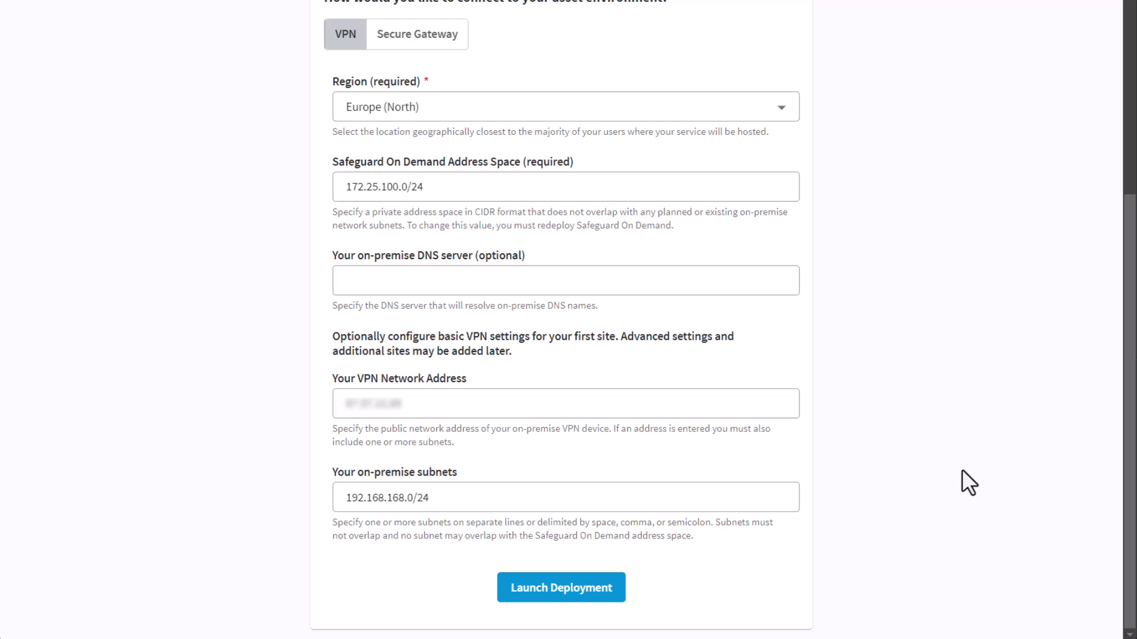
pyautogui.click(583, 586)
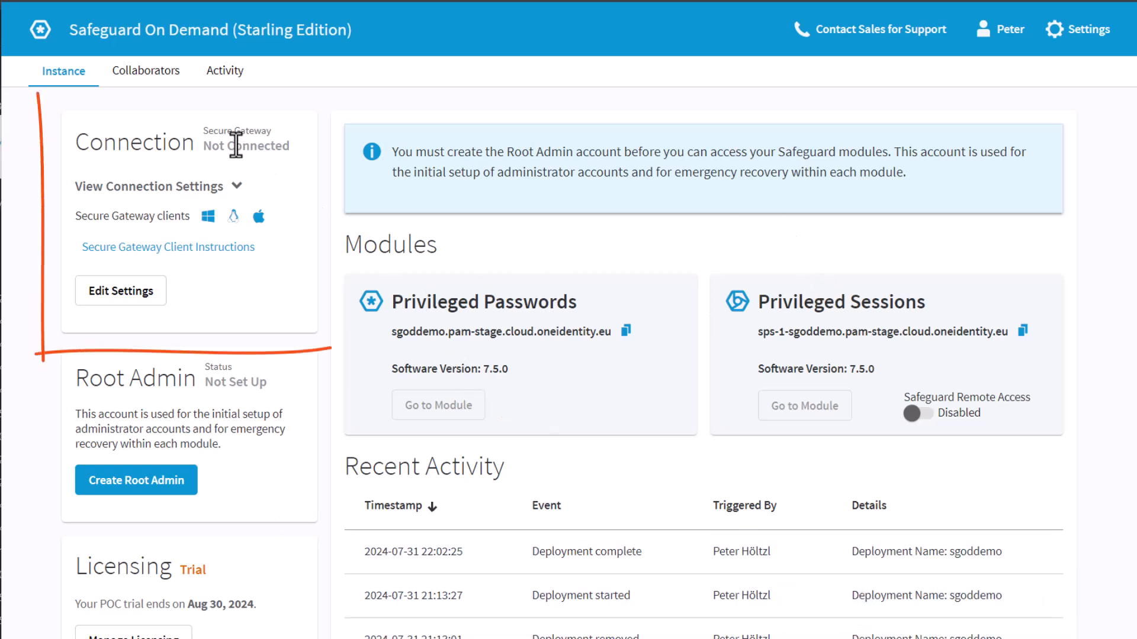
# - Expand and collapse the connection settings, then scroll down the instance overview to Recent Activity
pyautogui.click(225, 187)
pyautogui.click(225, 188)
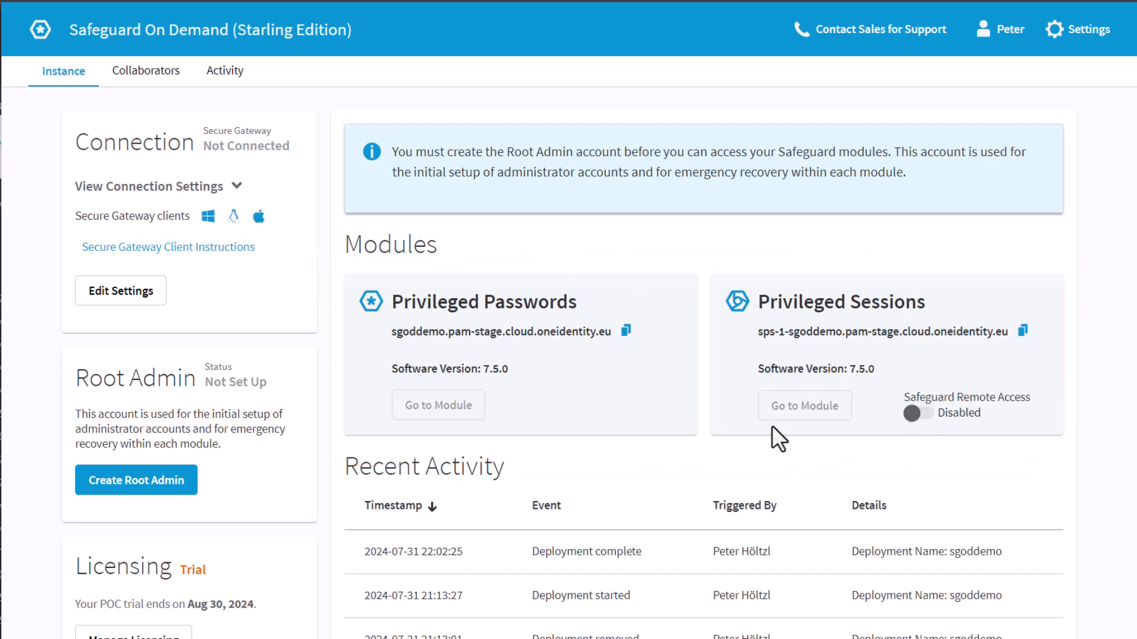
pyautogui.scroll(-3, 772, 427)
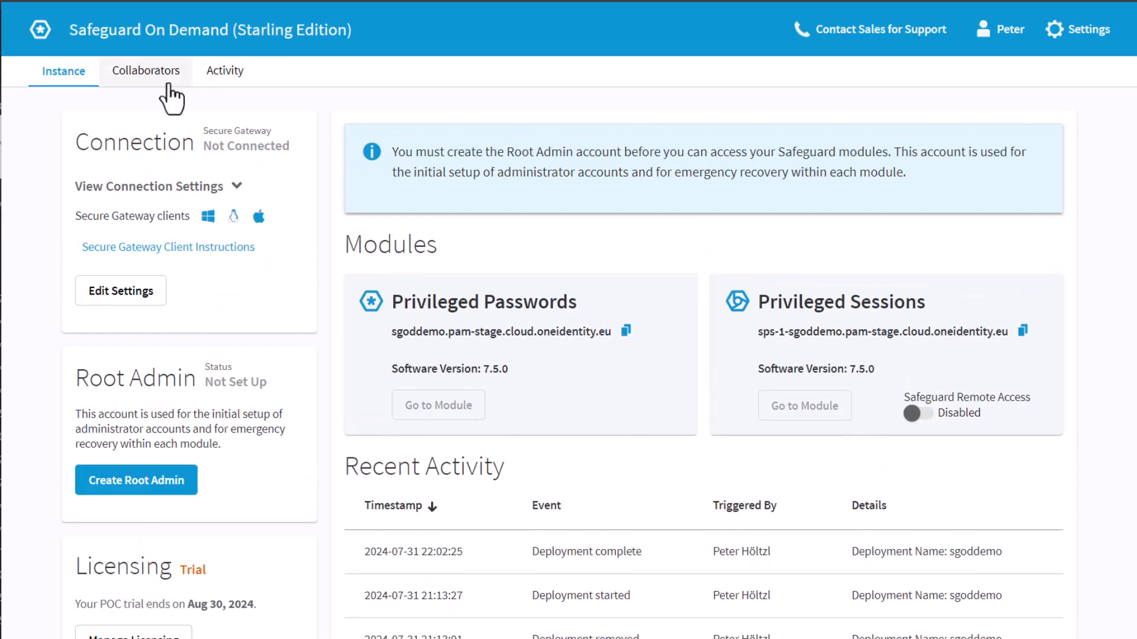
# - Check the Collaborators and Activity tabs, then start Create Root Admin from the Instance tab
pyautogui.click(169, 86)
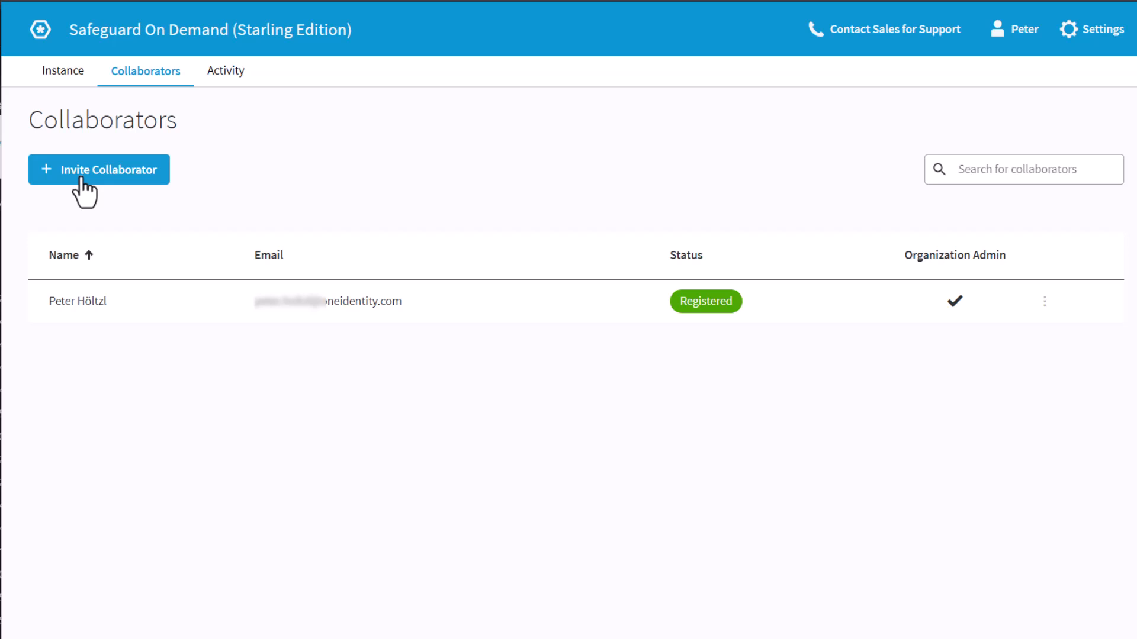
pyautogui.click(237, 72)
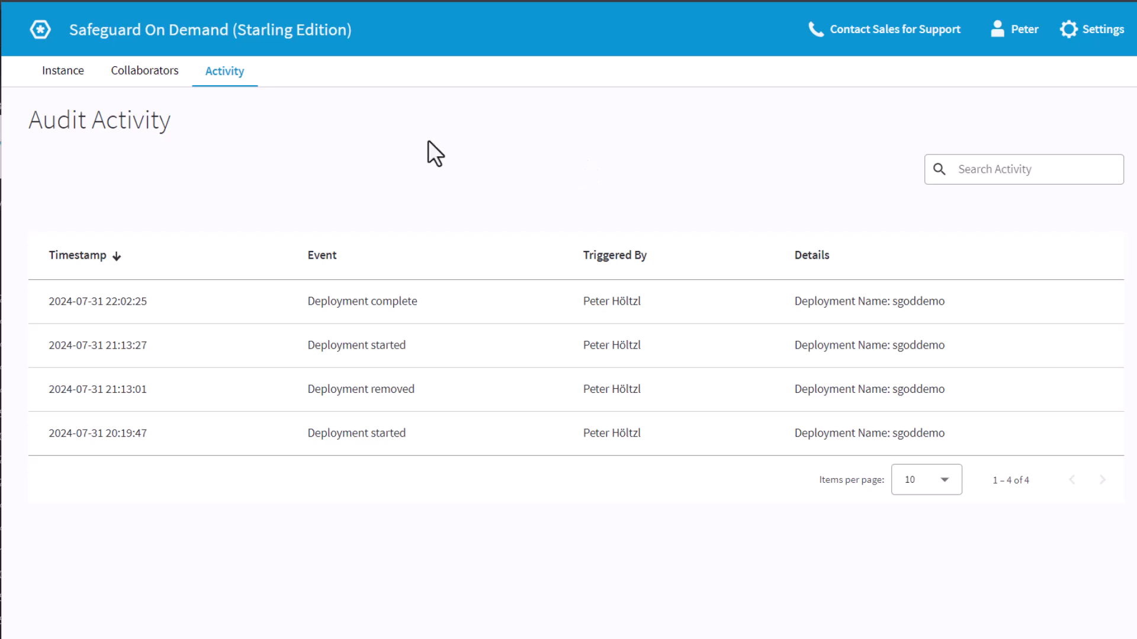
pyautogui.click(66, 77)
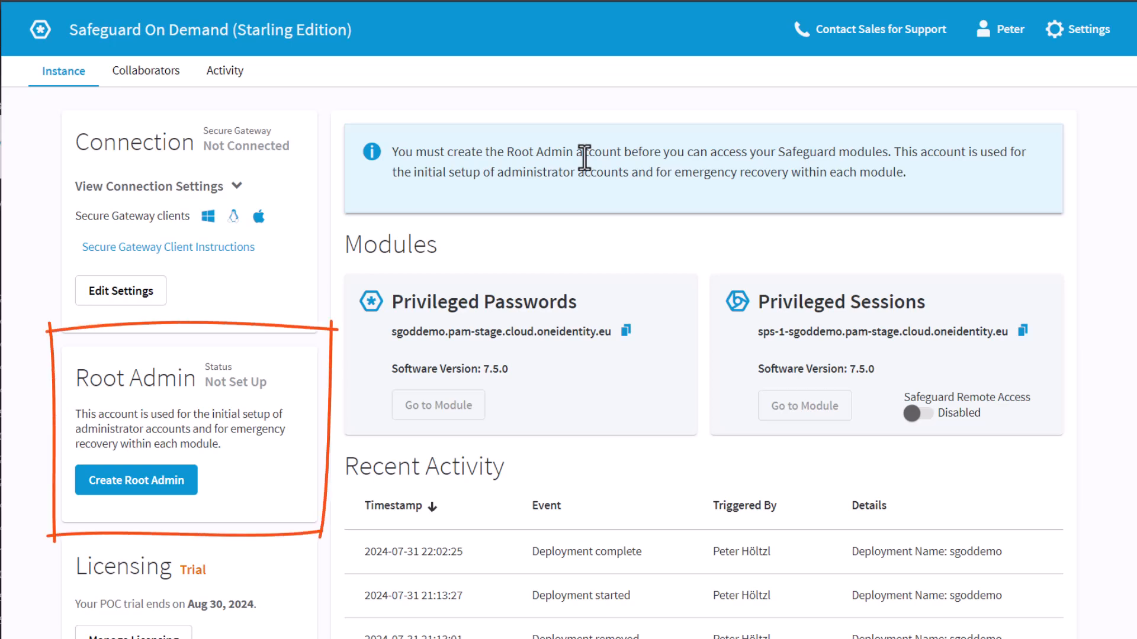
pyautogui.click(169, 485)
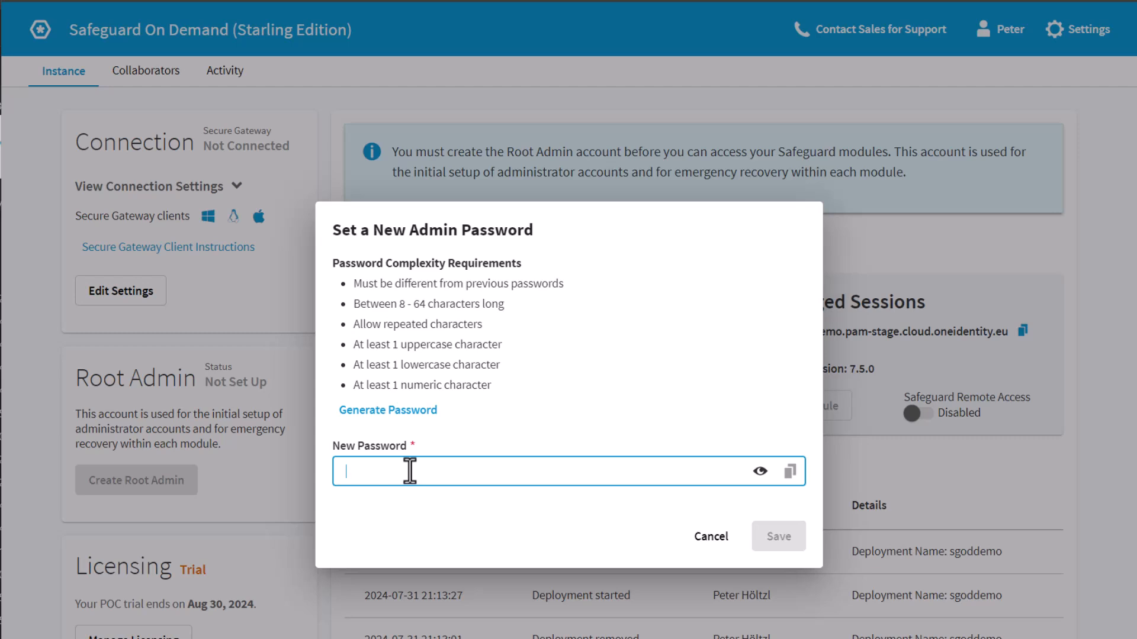
# - Save a new root admin password and open the Privileged Passwords module
pyautogui.write('••••••••••')
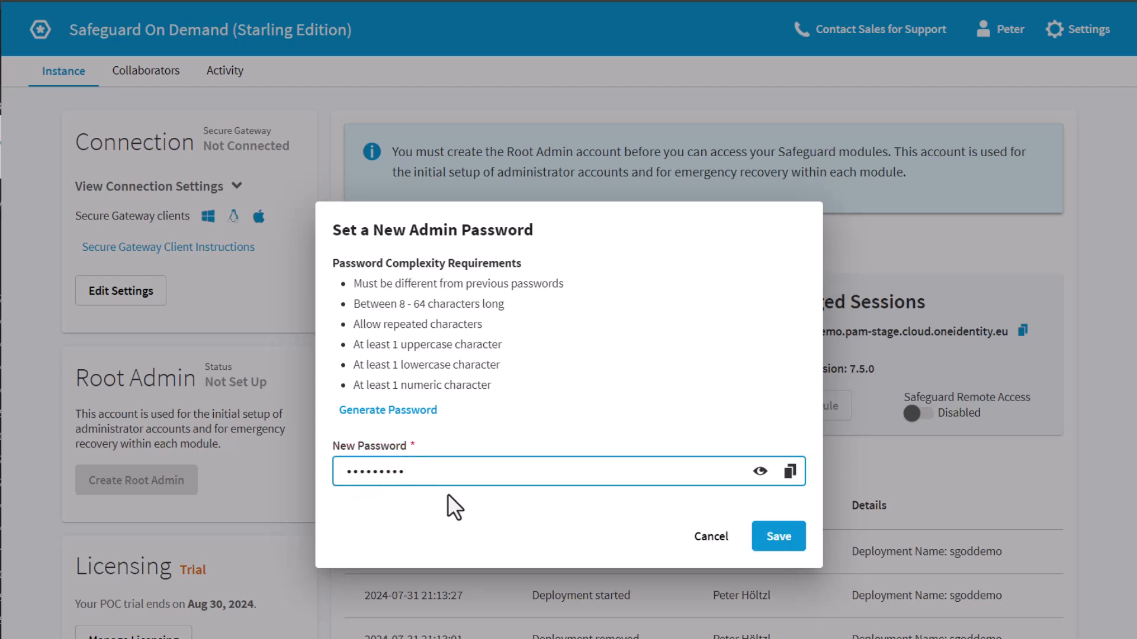
pyautogui.click(788, 545)
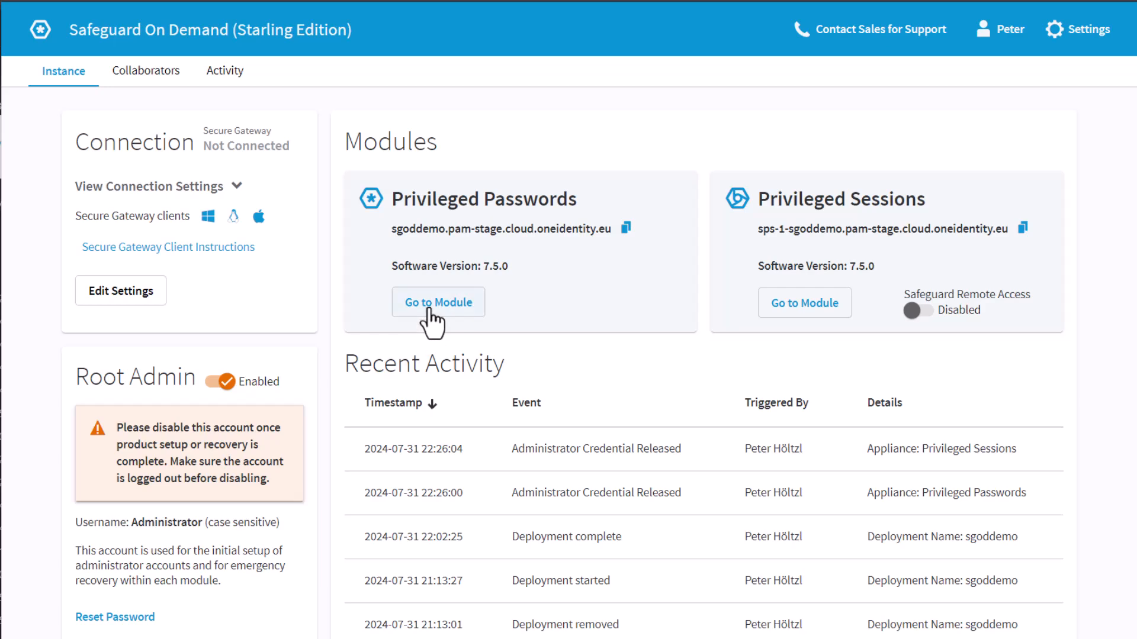
pyautogui.click(427, 314)
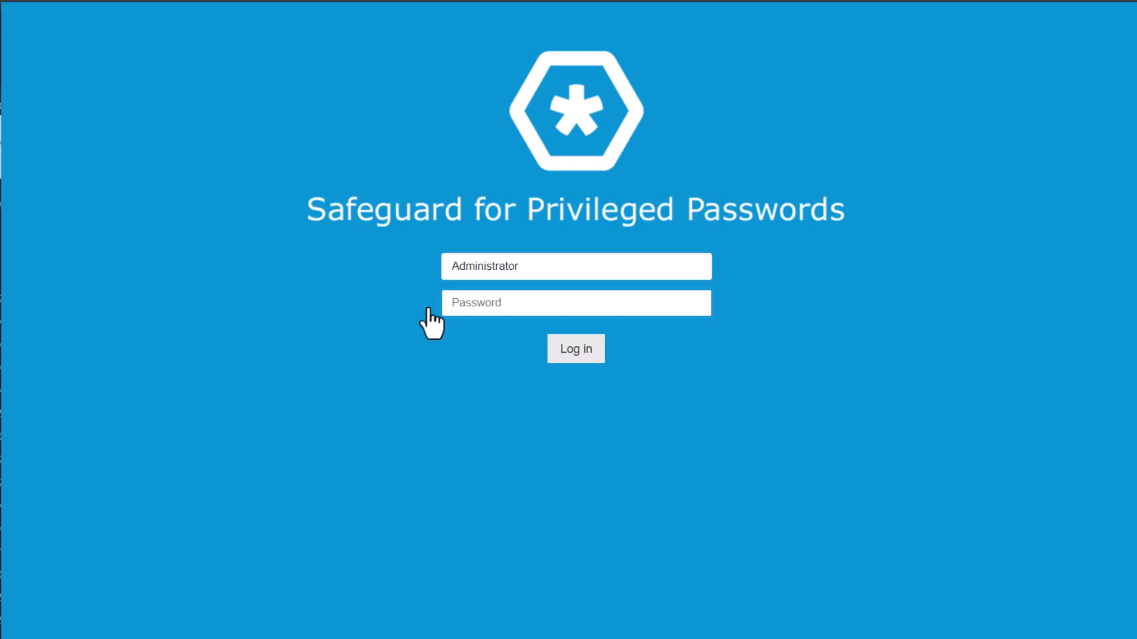
# - Log in to Safeguard for Privileged Passwords as Administrator
pyautogui.click(514, 305)
pyautogui.write('********')
pyautogui.press('Return')
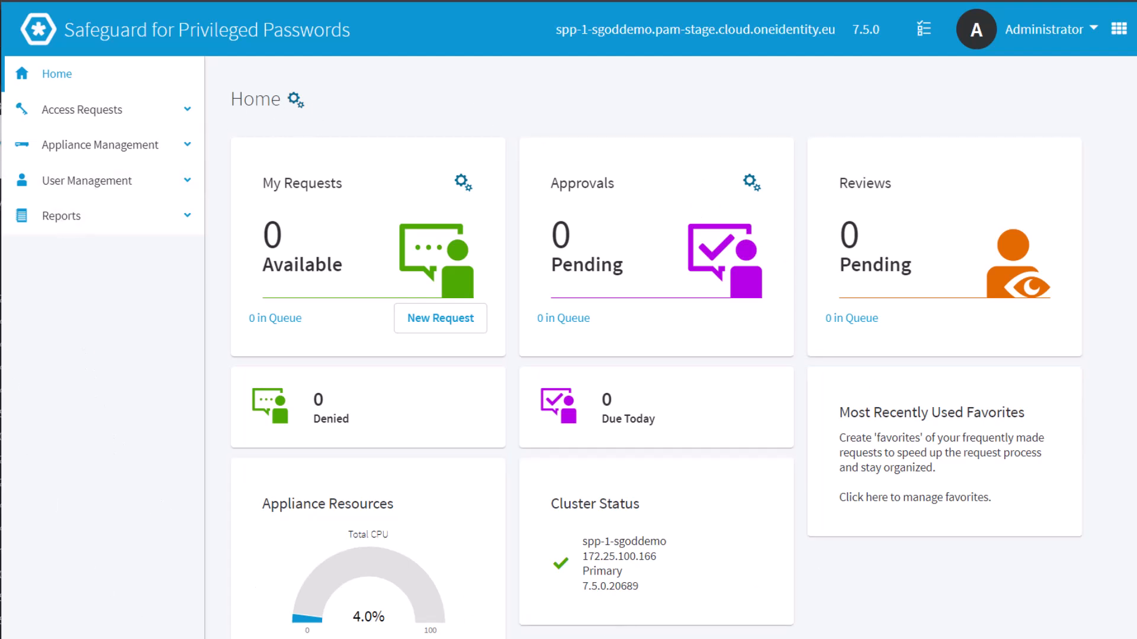
# - Open the Users list under User Management
pyautogui.click(95, 148)
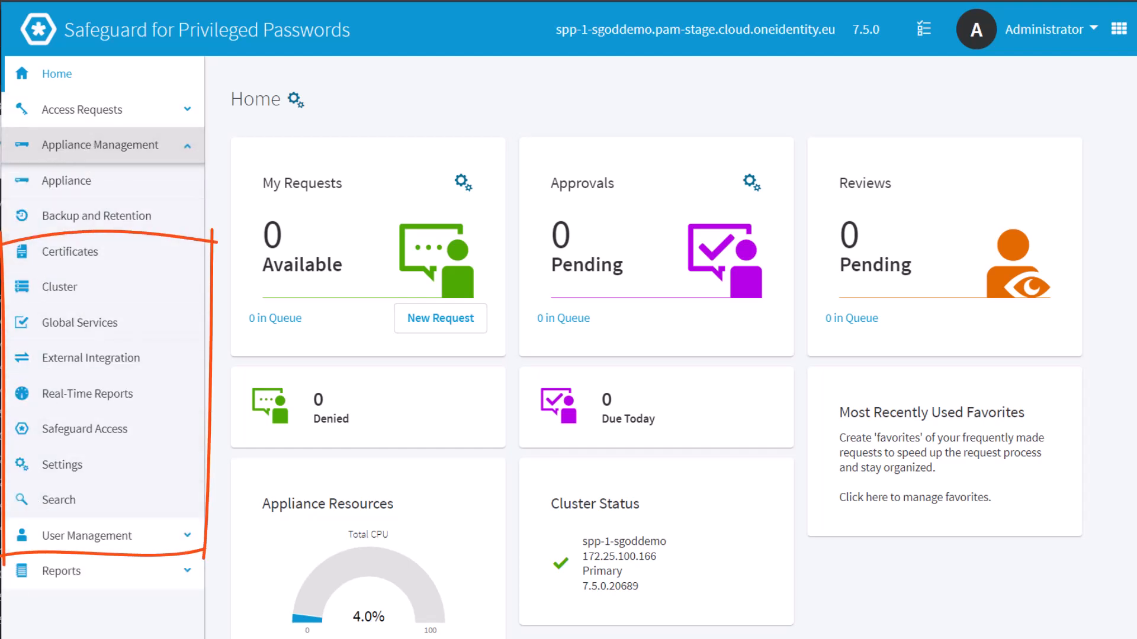
pyautogui.click(110, 148)
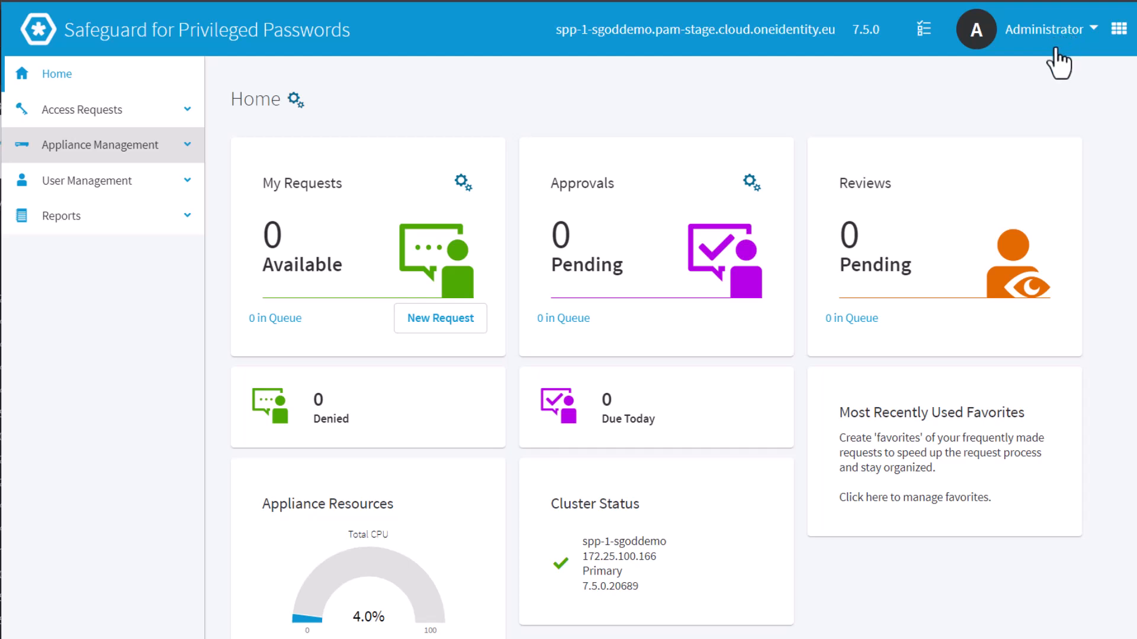
pyautogui.click(52, 182)
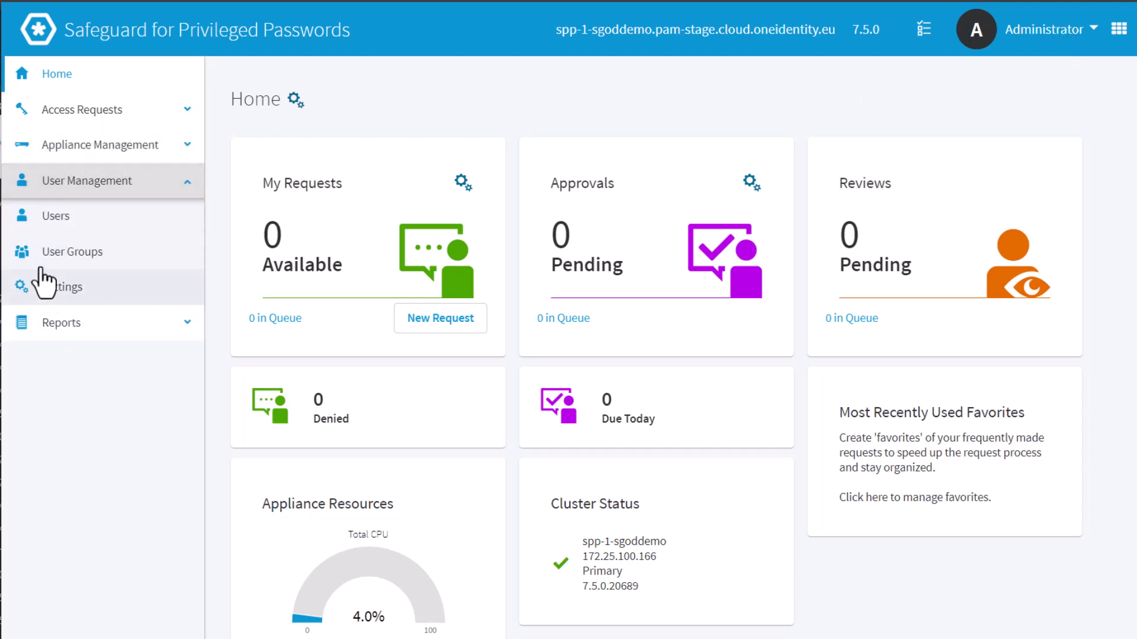
pyautogui.click(57, 218)
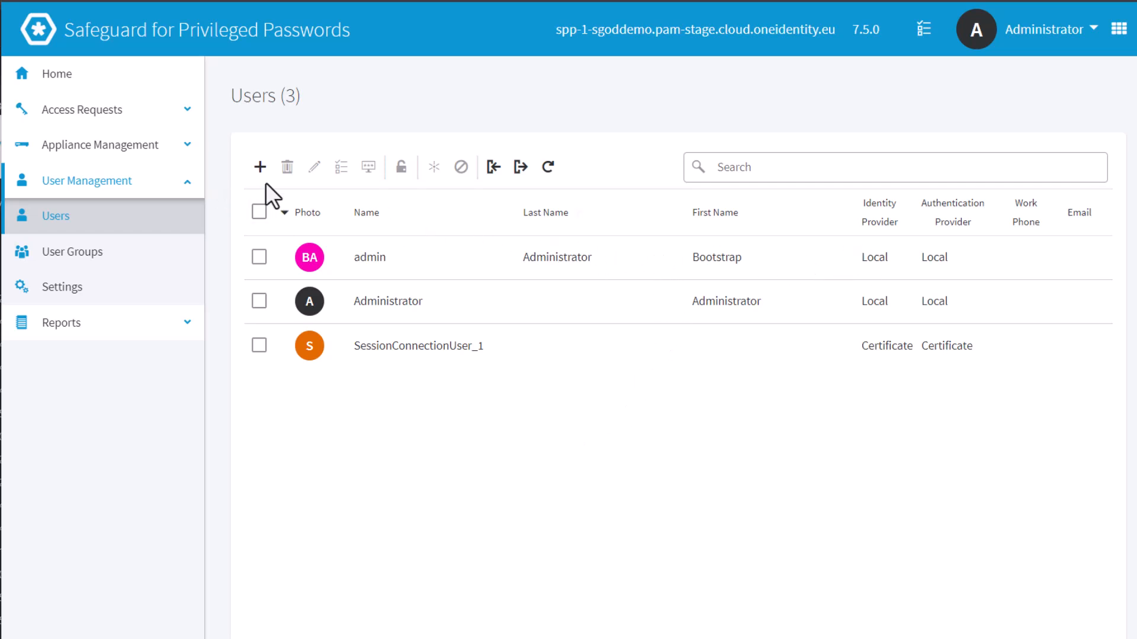
# - Add a new user with username peter, entering the user's first and last name
pyautogui.click(260, 167)
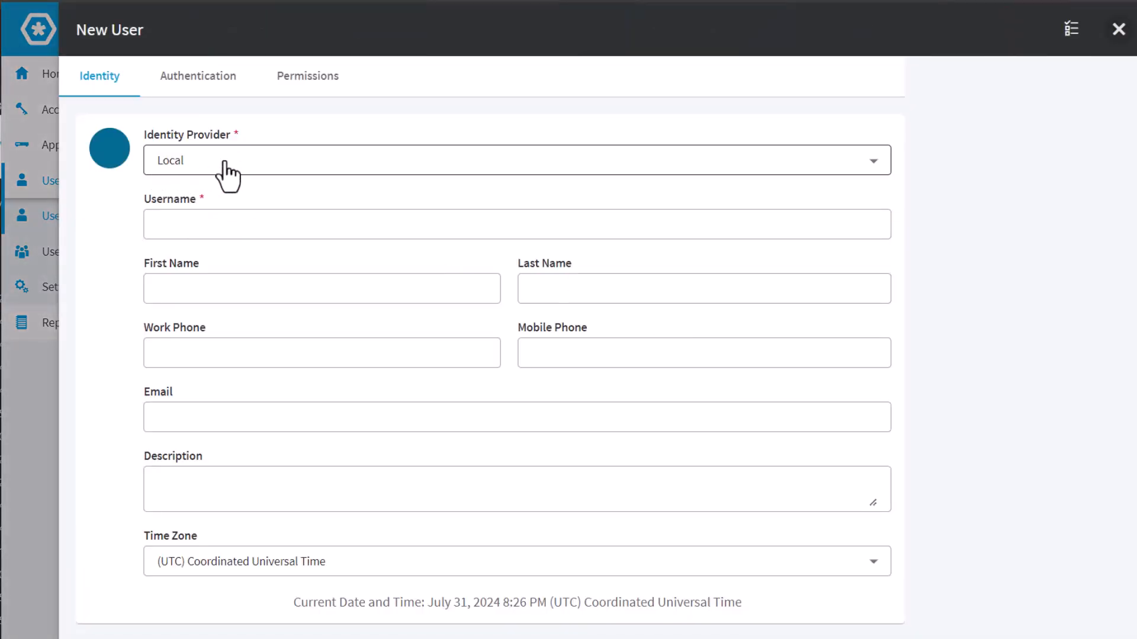
pyautogui.click(207, 230)
pyautogui.write('peter')
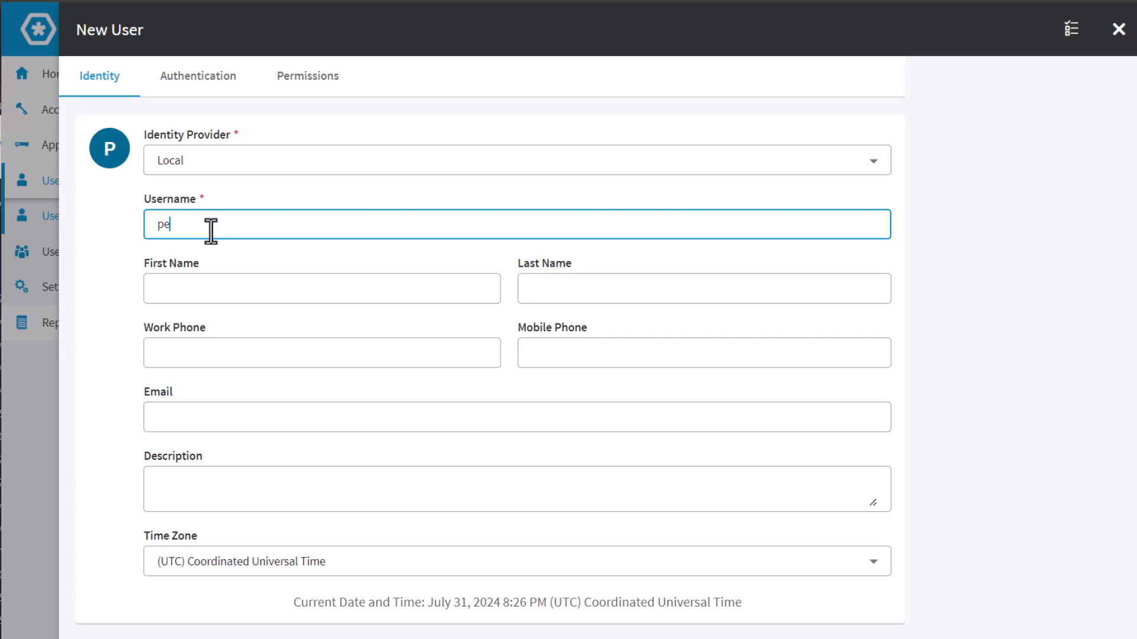
pyautogui.click(223, 283)
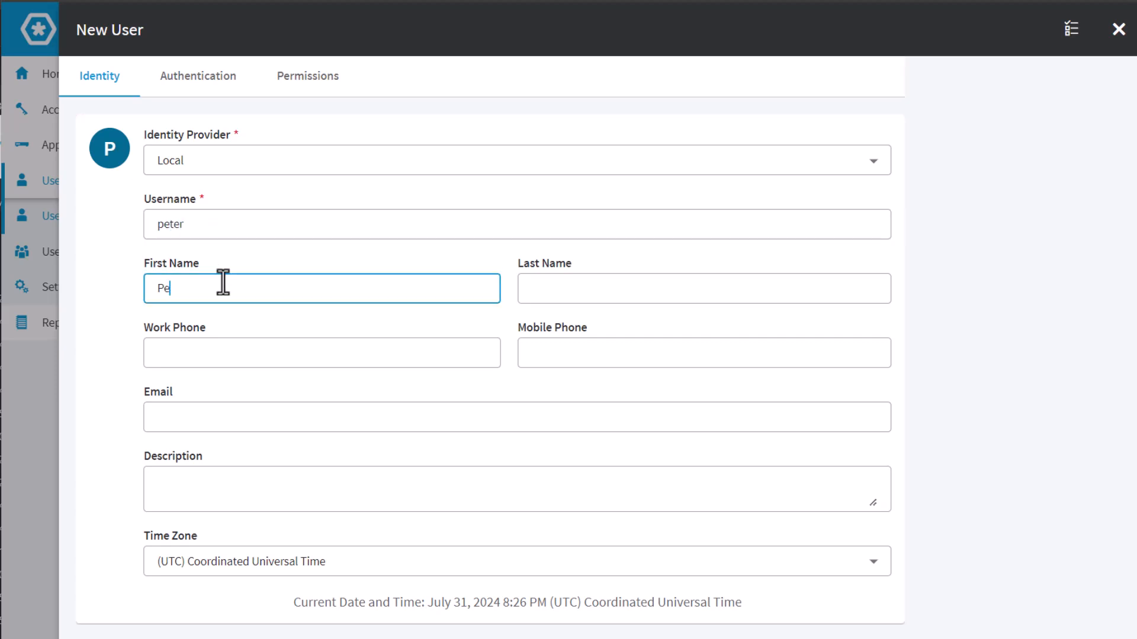
pyautogui.press('Tab')
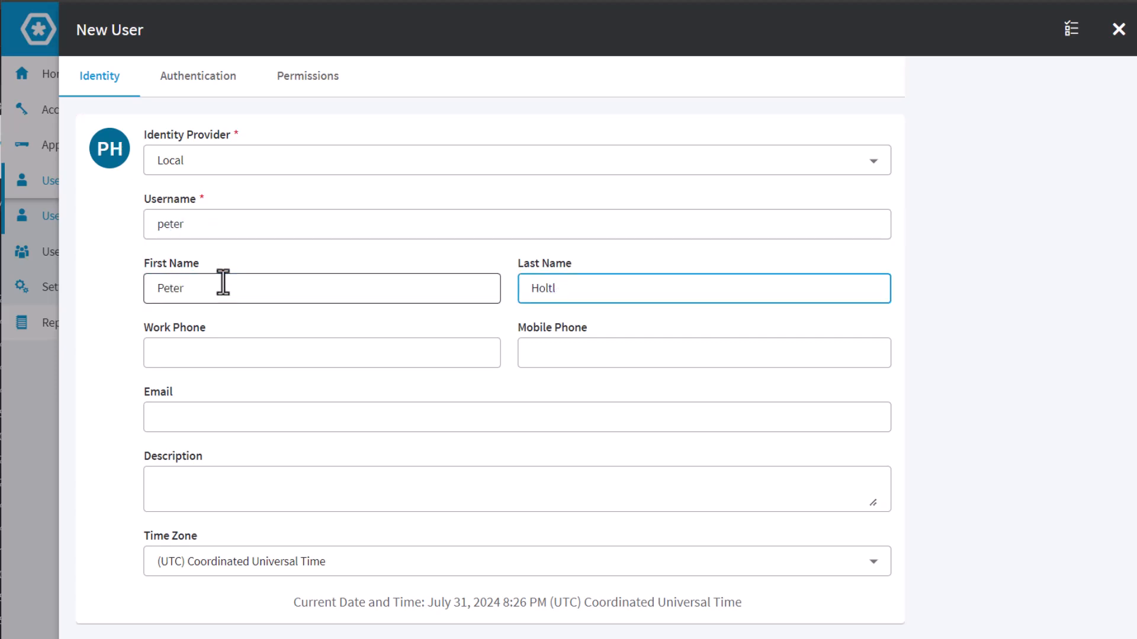
pyautogui.write('tzl')
pyautogui.scroll(-2, 262, 357)
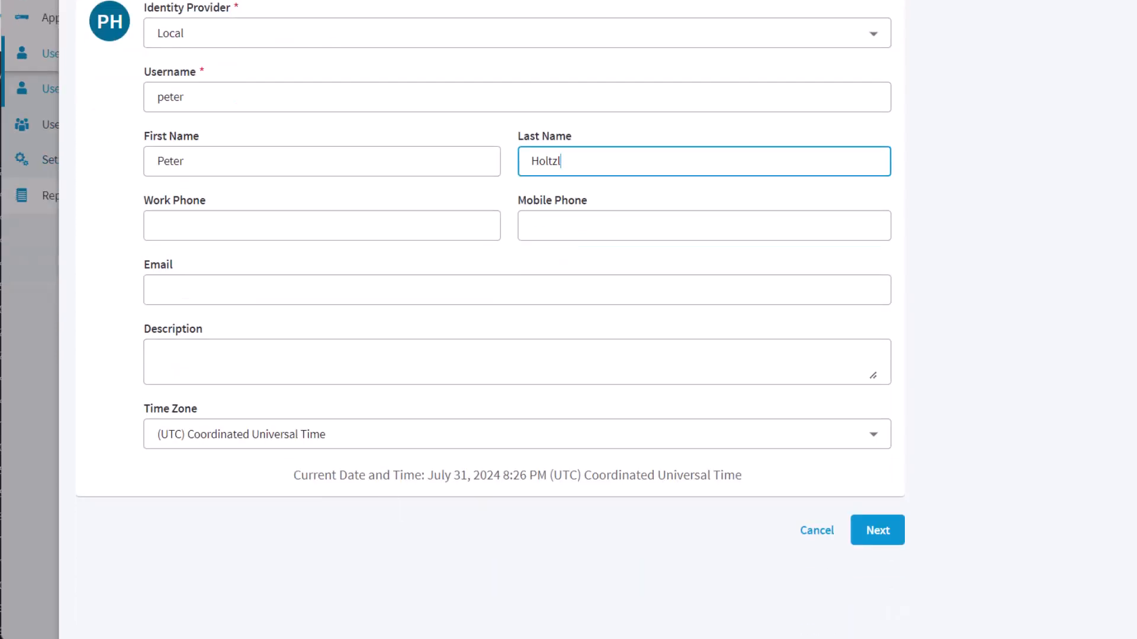
pyautogui.click(882, 535)
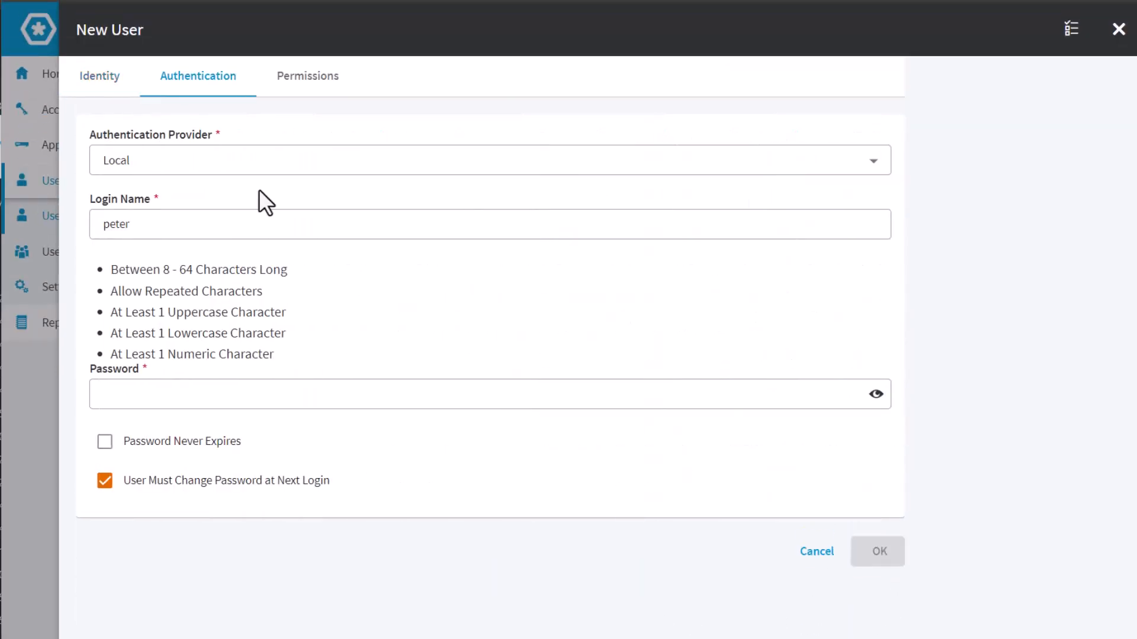
# - Give peter a password that never expires and needs no change at next login
pyautogui.click(134, 393)
pyautogui.write('••••••')
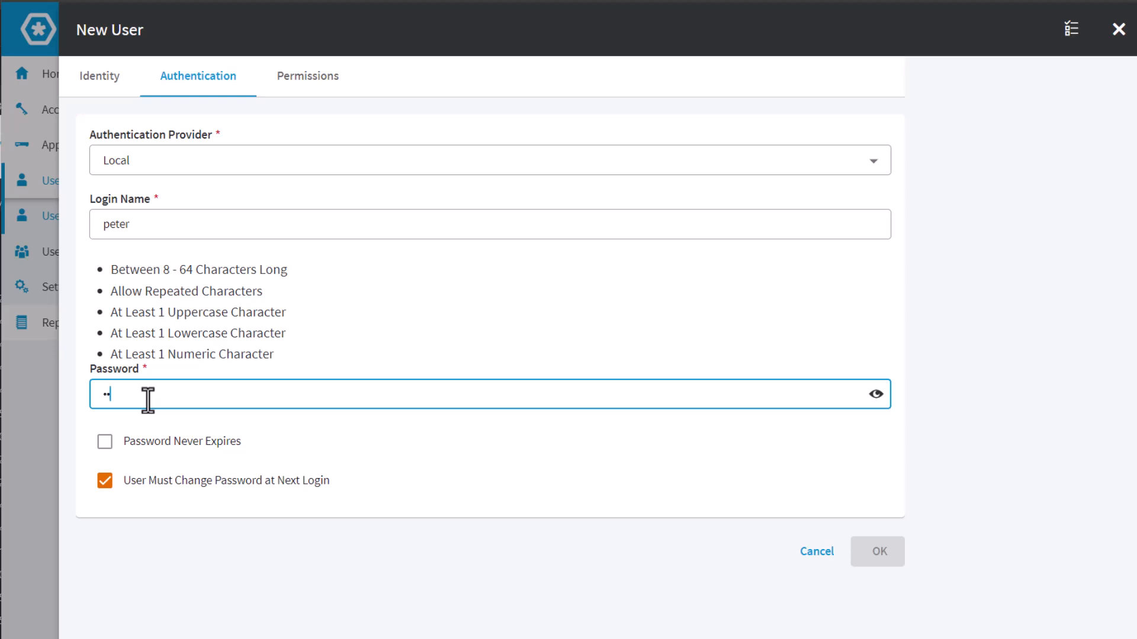
pyautogui.write('•••')
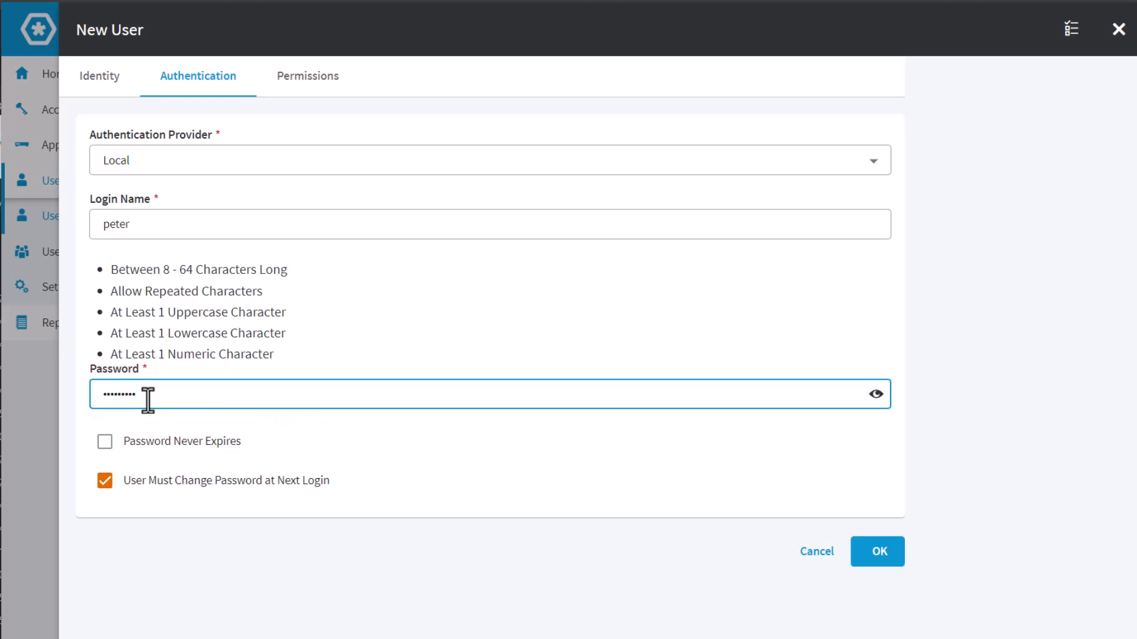
pyautogui.click(105, 442)
pyautogui.press('Tab')
pyautogui.press('space')
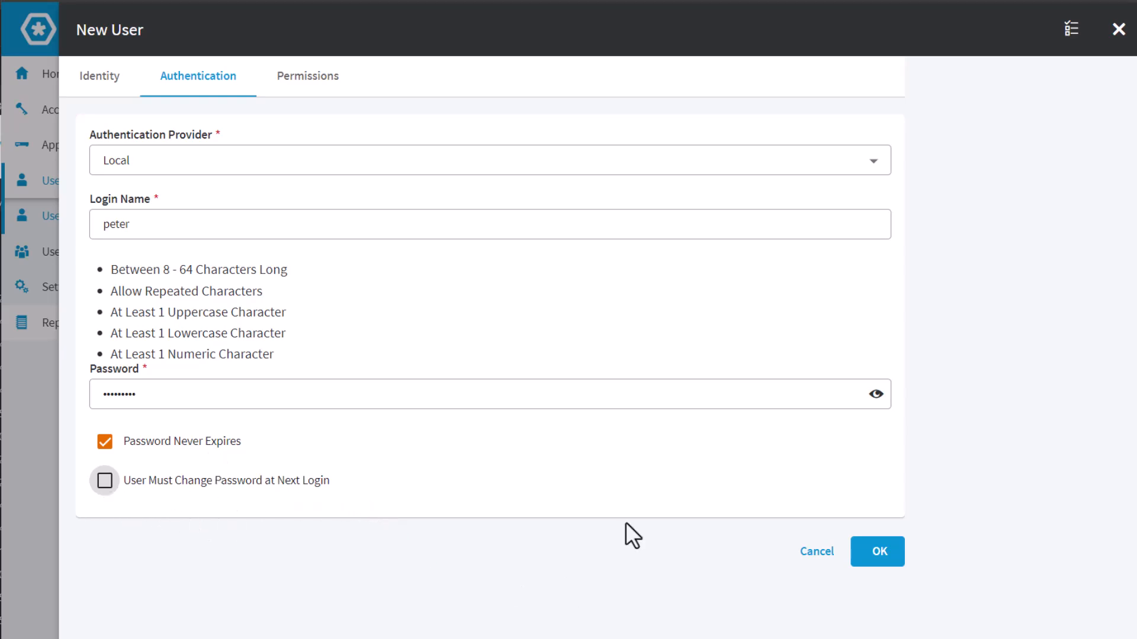
# - Grant peter all permissions and save the new user
pyautogui.click(301, 80)
pyautogui.scroll(-2, 532, 207)
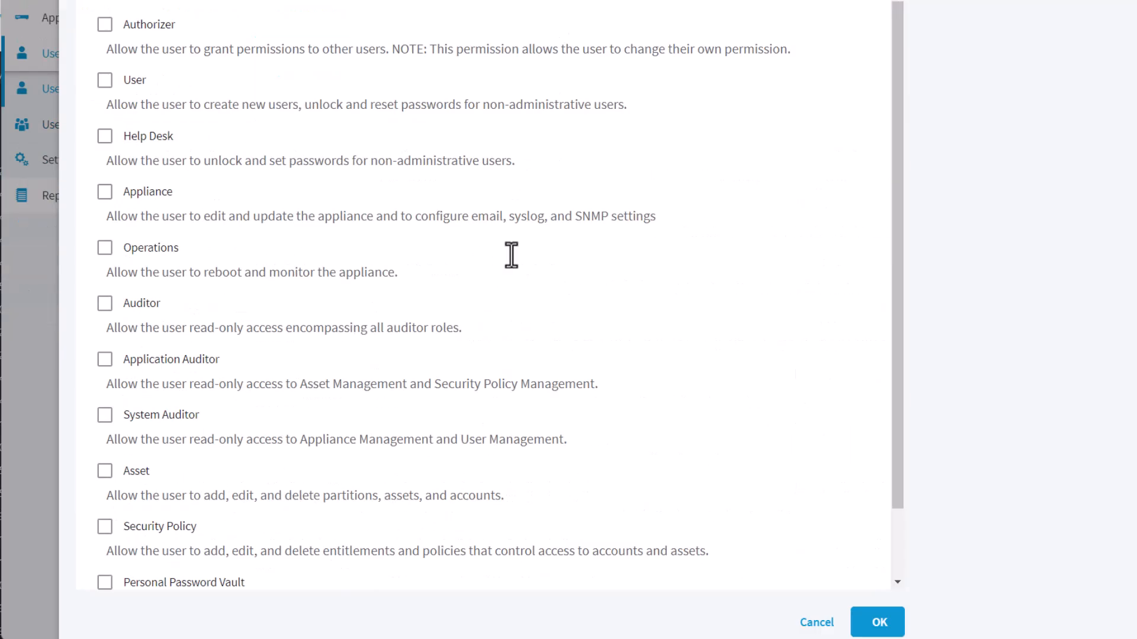
pyautogui.scroll(-2, 556, 356)
pyautogui.click(132, 560)
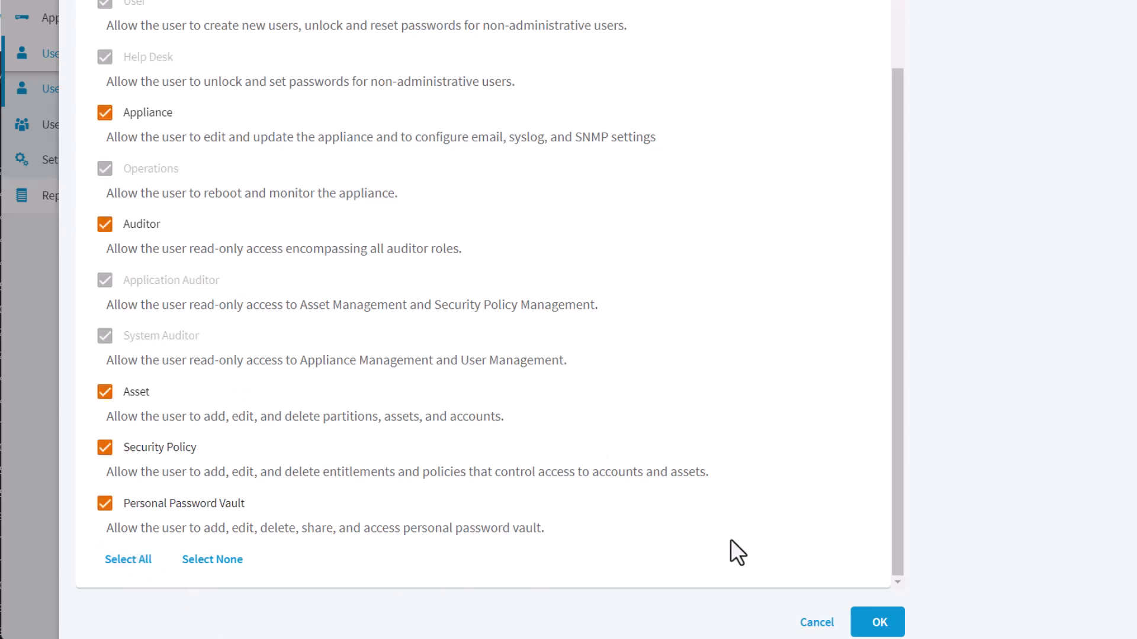
pyautogui.click(880, 623)
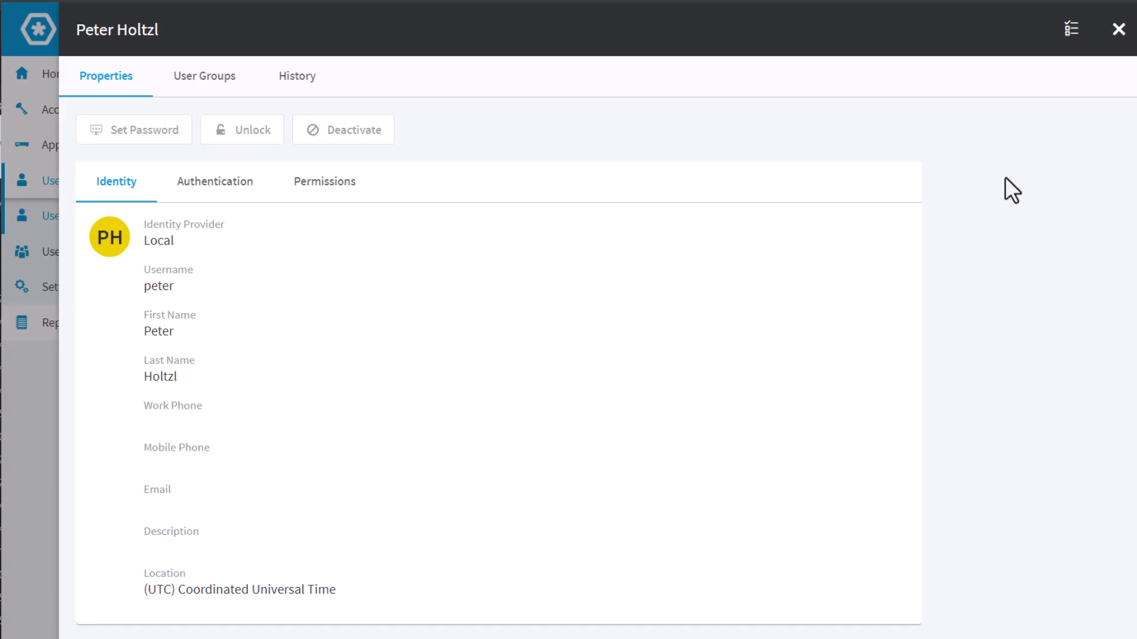
# - Close peter's details and sign the Administrator out of Privileged Passwords
pyautogui.click(1119, 30)
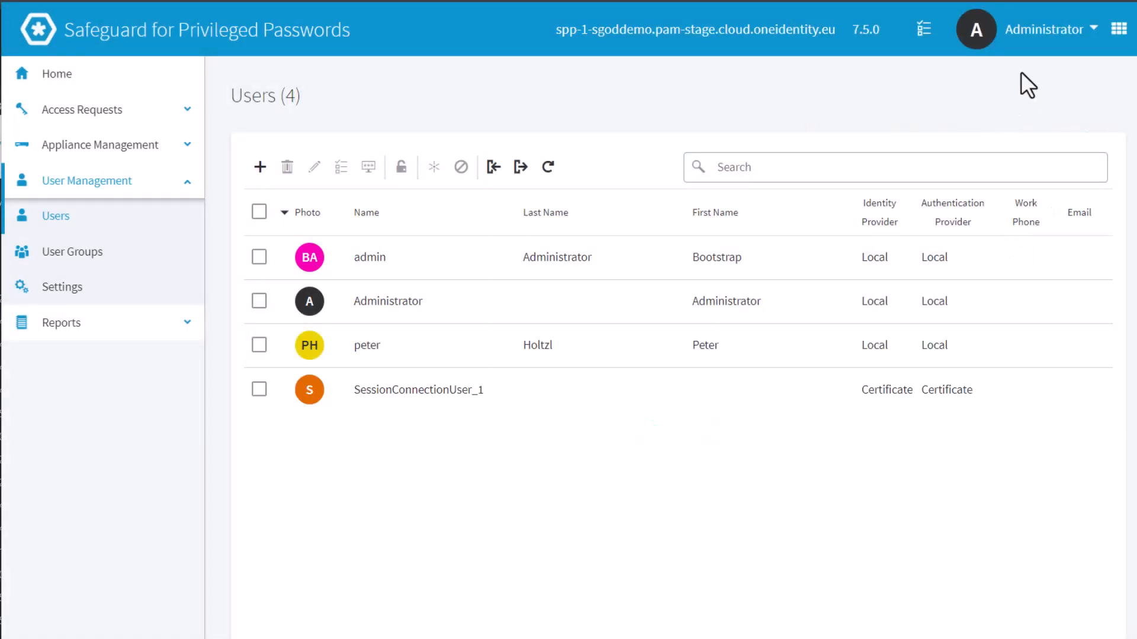
pyautogui.click(1045, 37)
pyautogui.click(1035, 116)
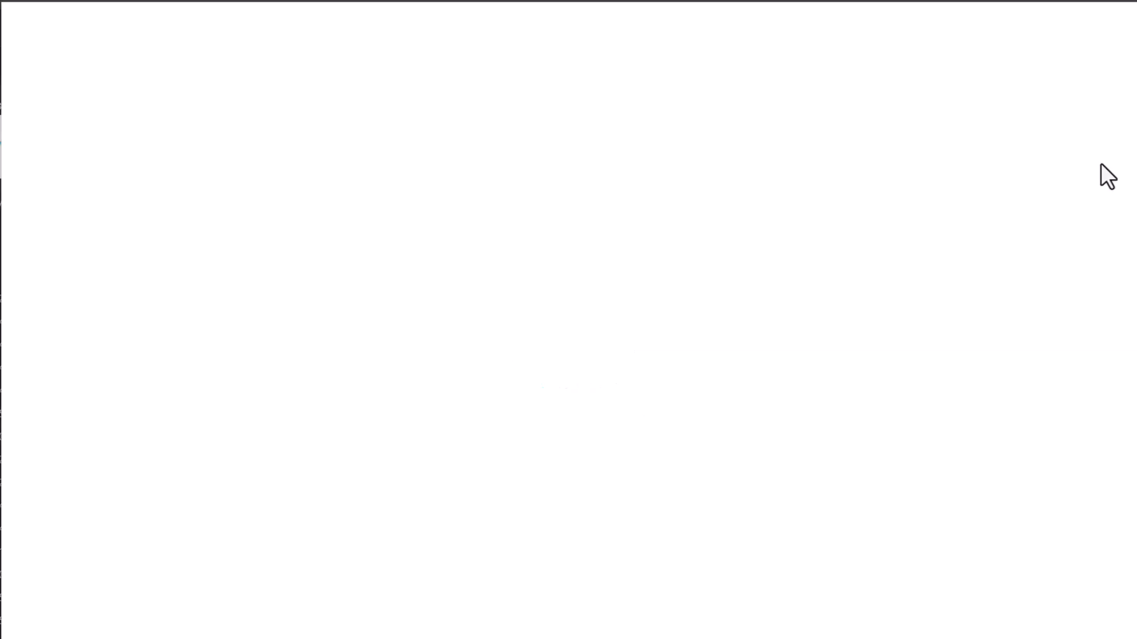
# - Log back in as peter using the Local authentication provider
pyautogui.click(503, 267)
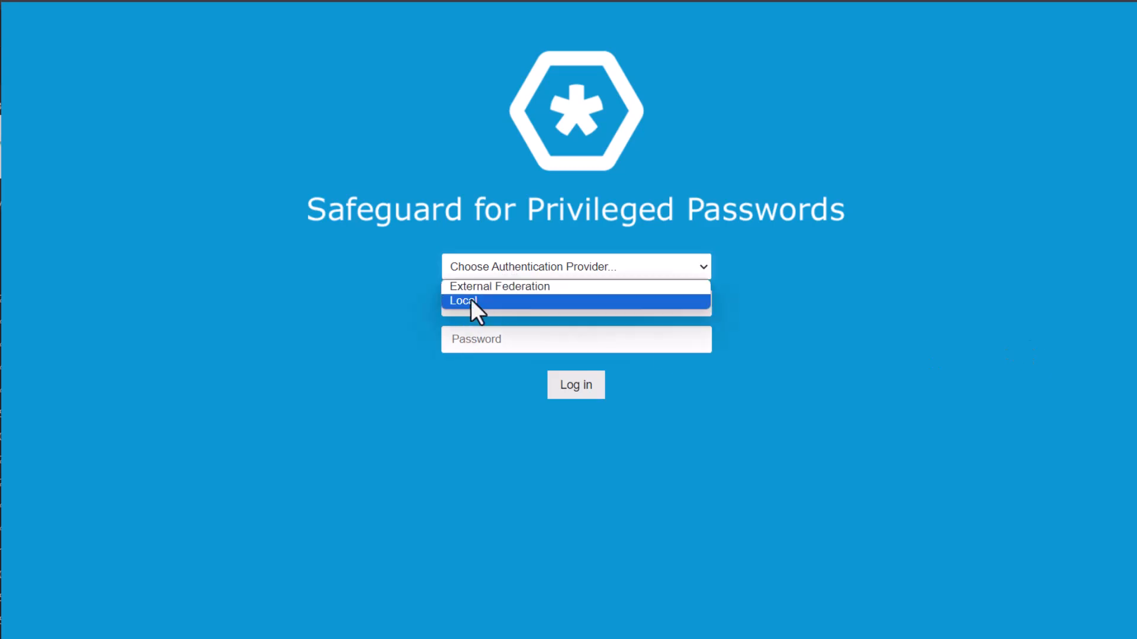
pyautogui.click(470, 301)
pyautogui.click(479, 304)
pyautogui.write('pe')
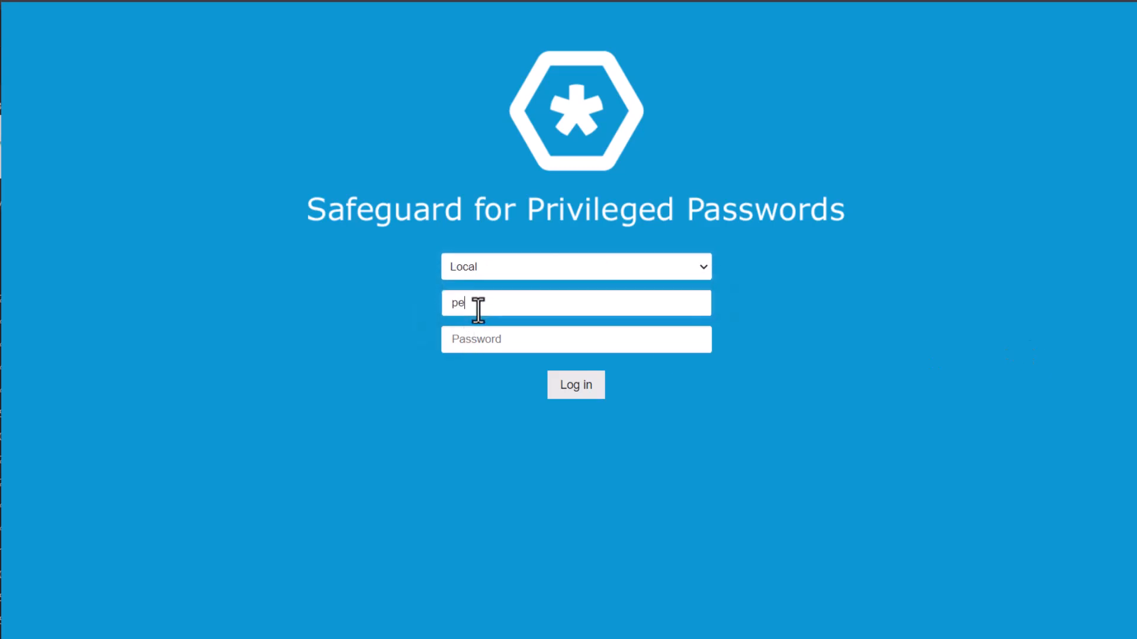
pyautogui.write('ter')
pyautogui.press('Tab')
pyautogui.write('•••••••••')
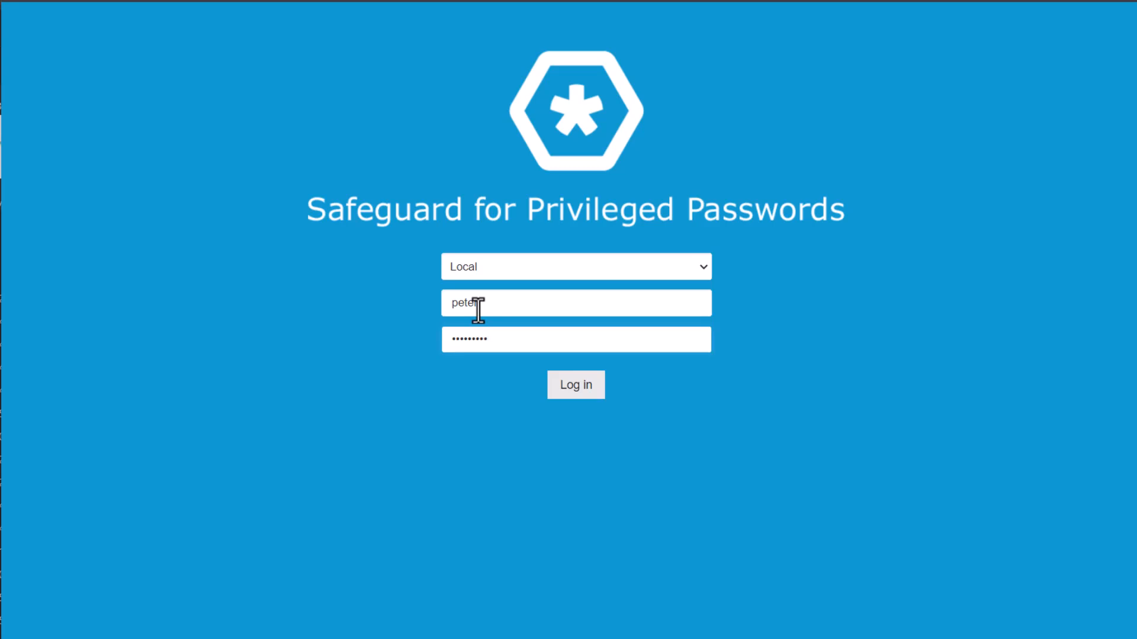
pyautogui.click(578, 386)
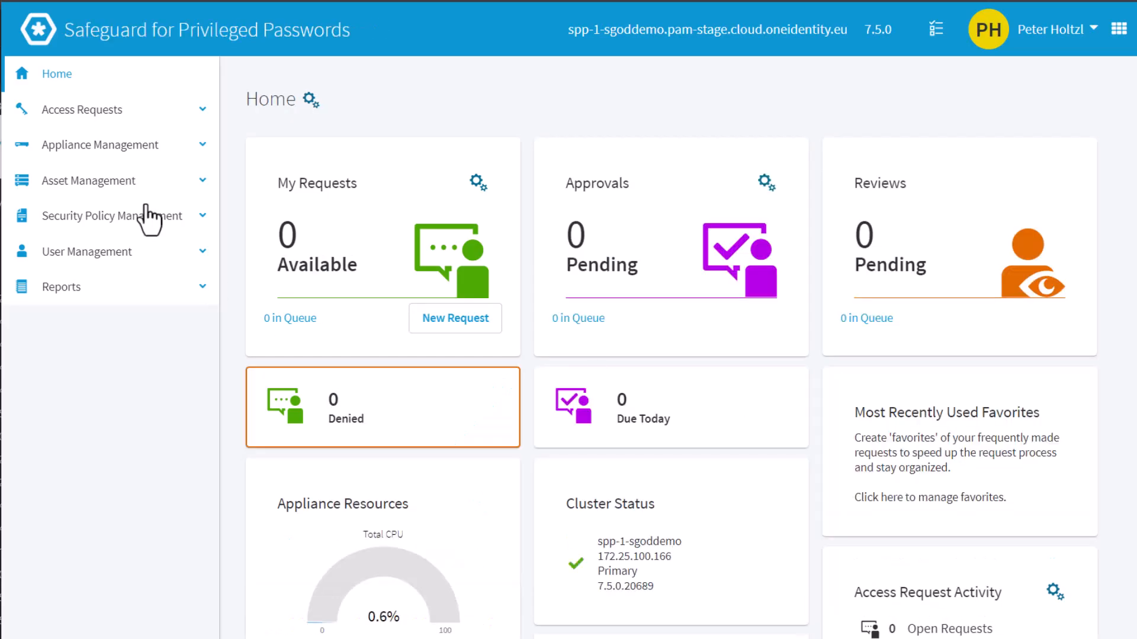
pyautogui.click(95, 225)
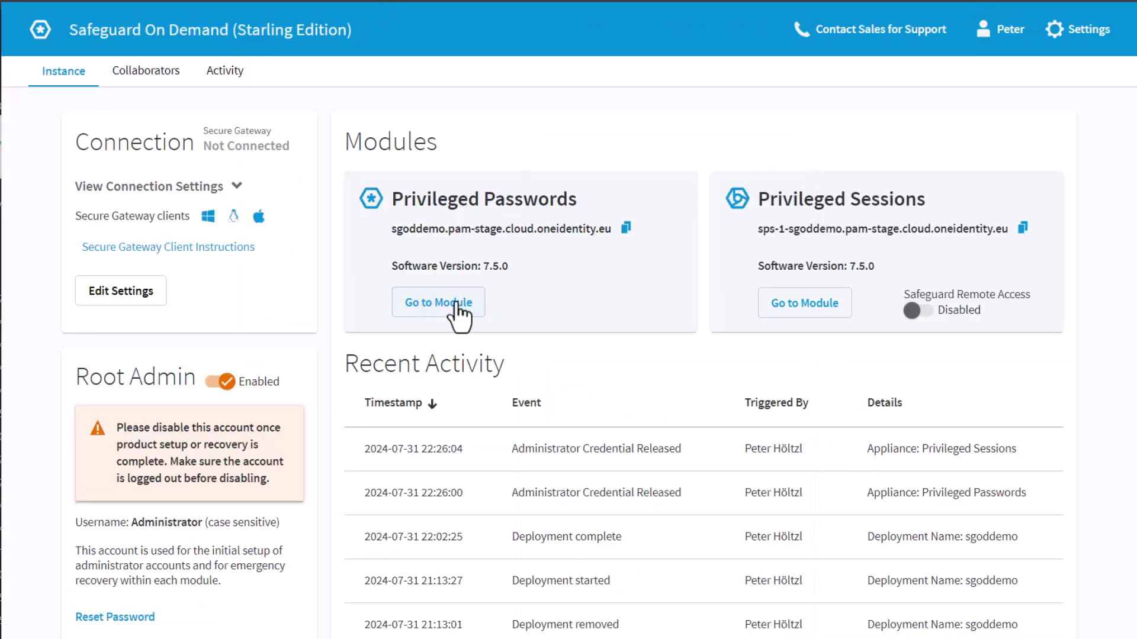
# - Open Privileged Sessions, log in as Administrator, and dismiss the 'Changes in this release' notes
pyautogui.click(825, 329)
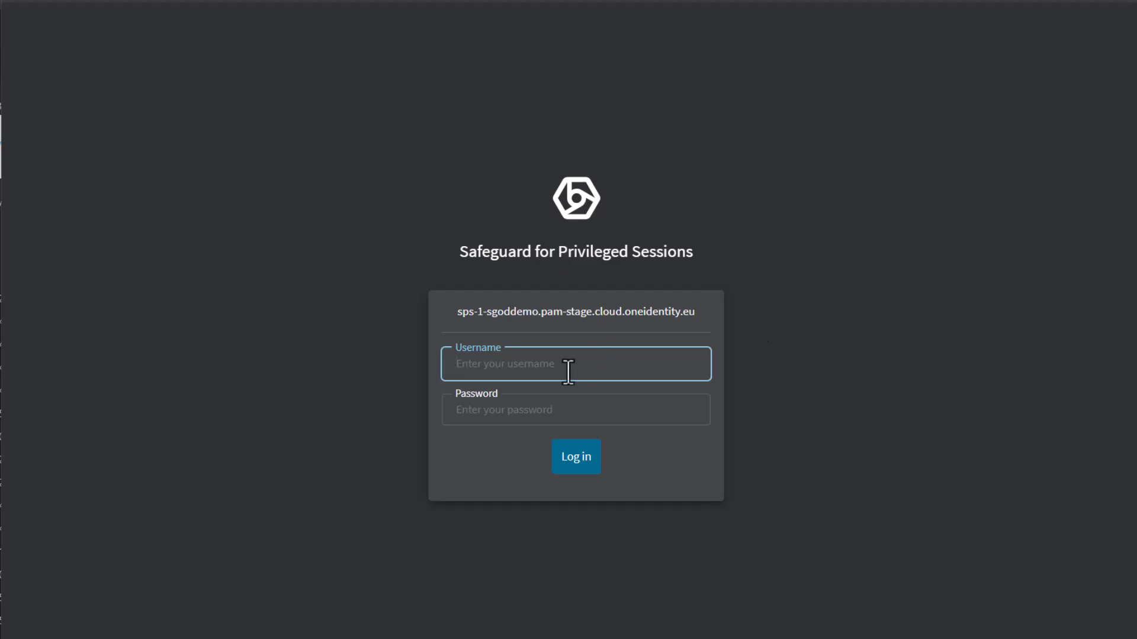
pyautogui.write('Administrator')
pyautogui.press('Tab')
pyautogui.write('********')
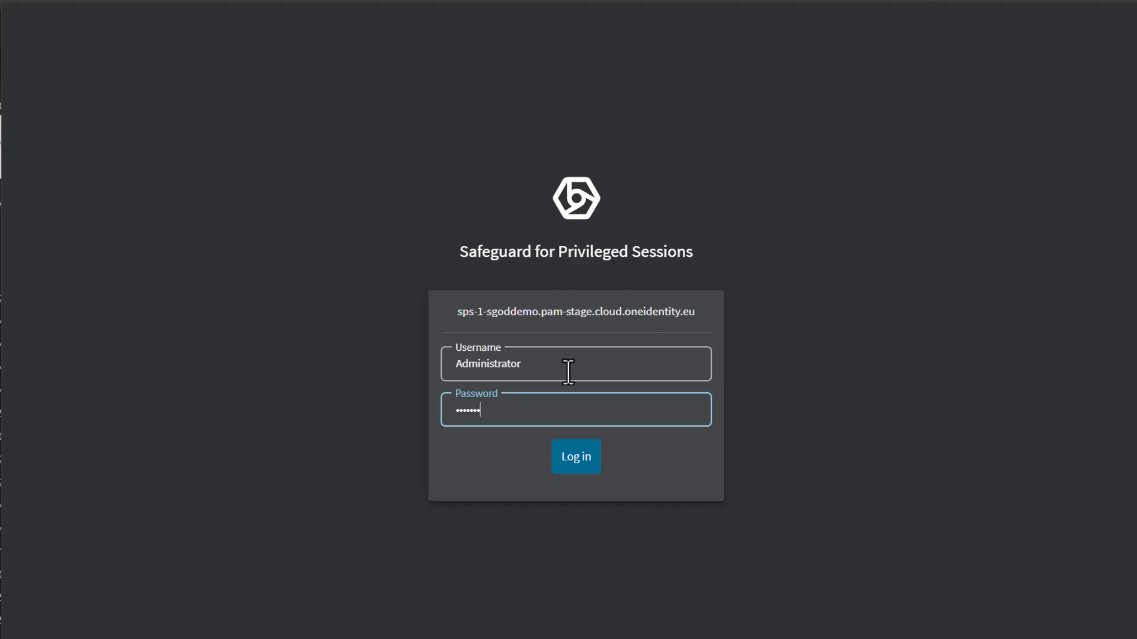
pyautogui.press('Return')
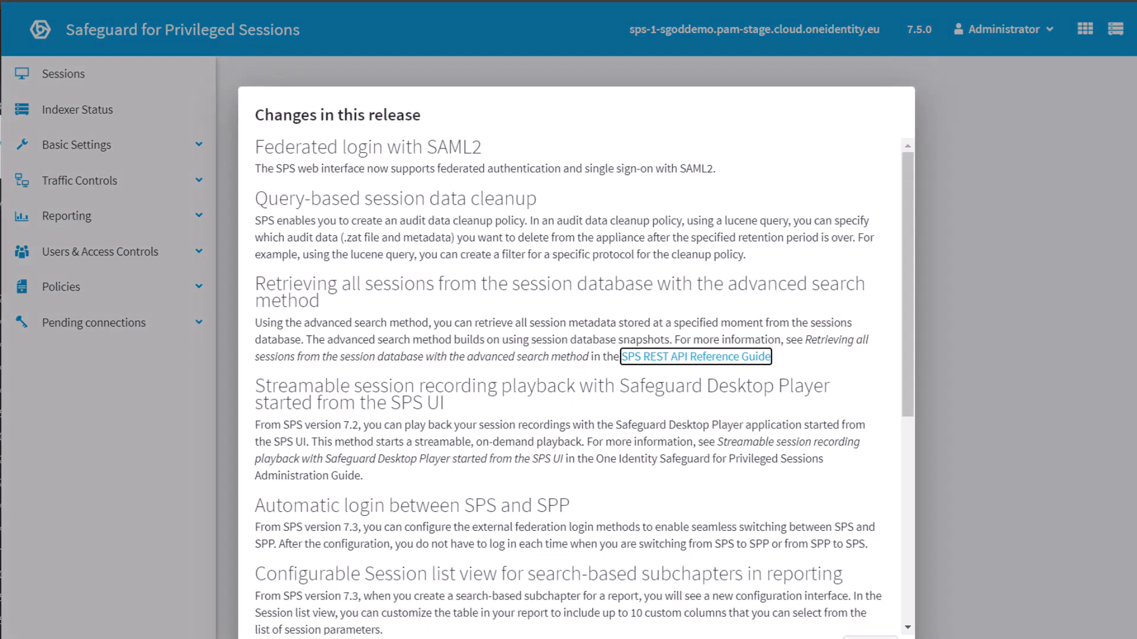
pyautogui.click(870, 638)
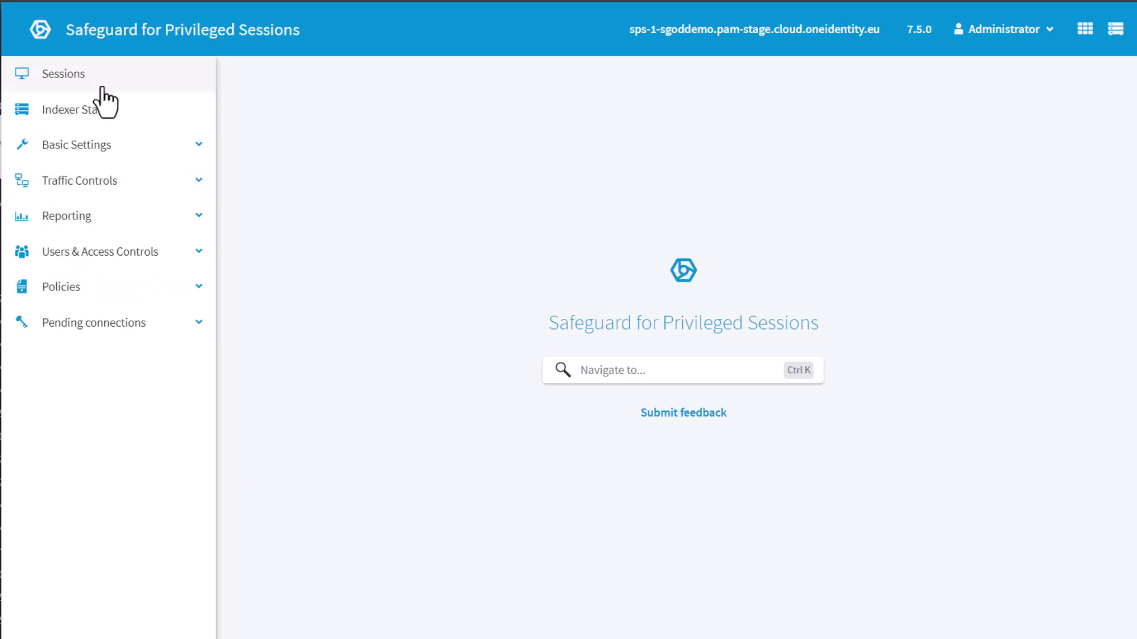
pyautogui.click(94, 148)
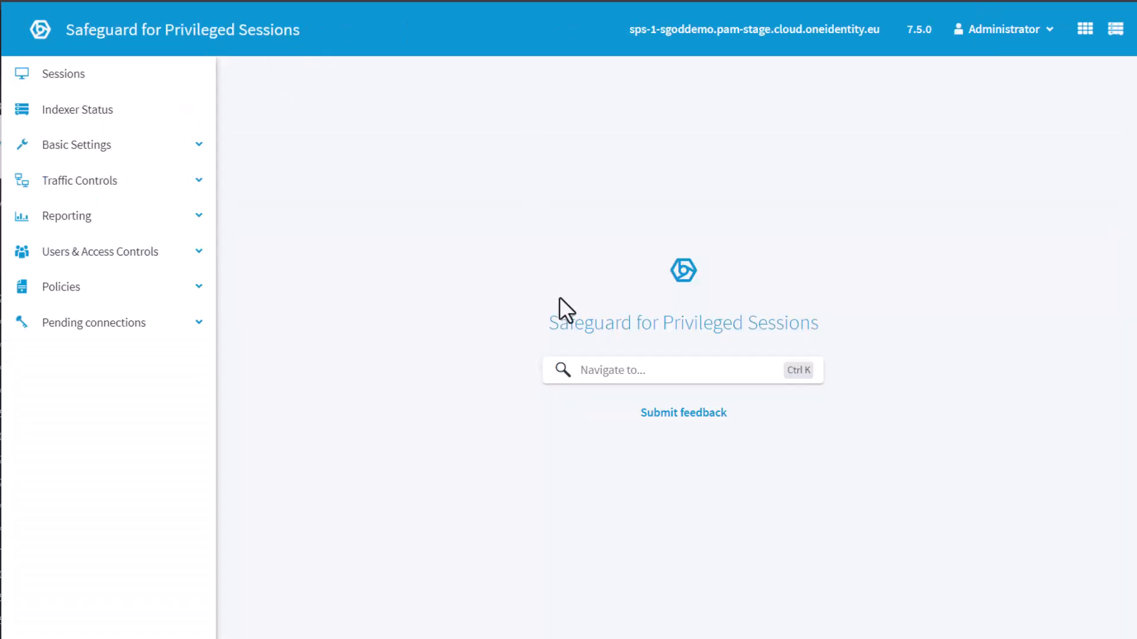
# - Add a local user peter in Local Users, entering the password twice
pyautogui.click(55, 253)
pyautogui.click(98, 296)
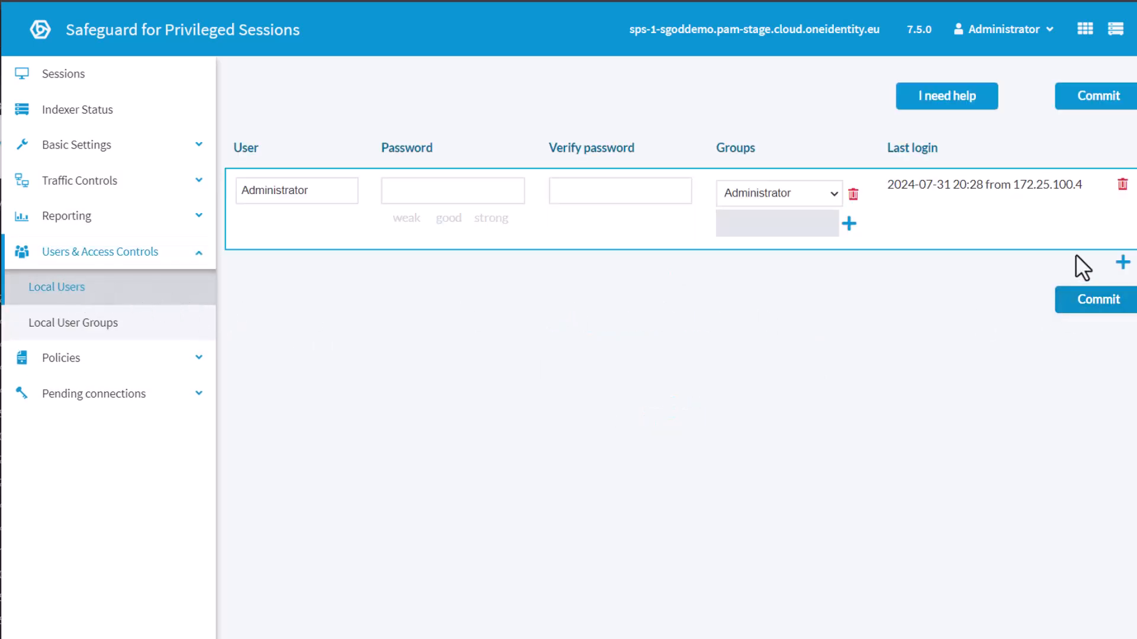
pyautogui.click(1122, 262)
pyautogui.click(284, 278)
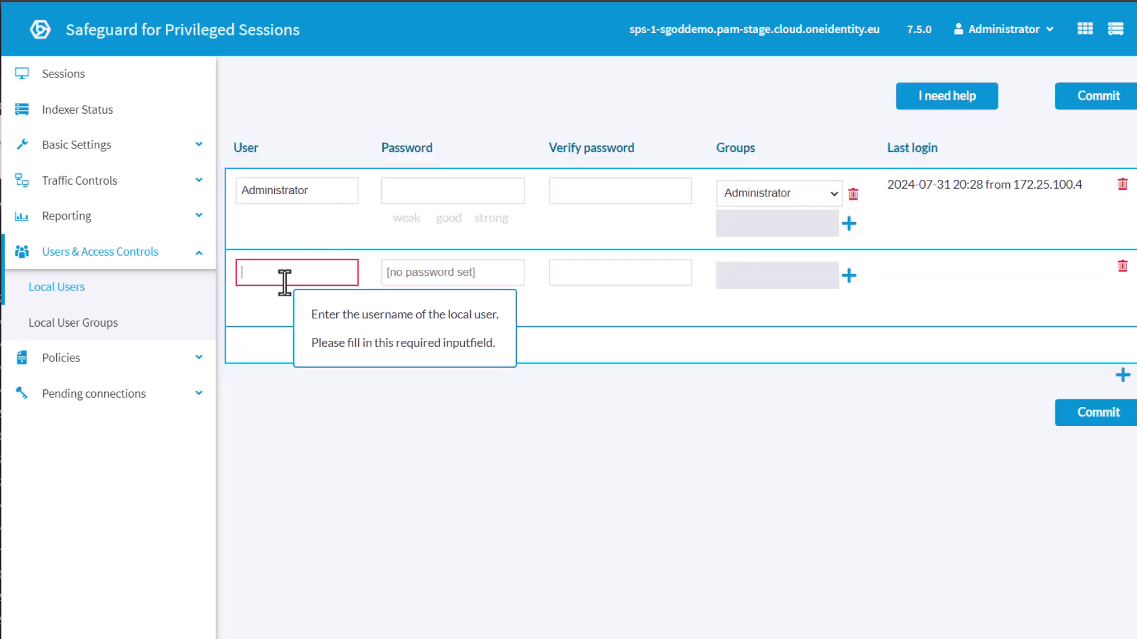
pyautogui.write('peter')
pyautogui.press('Tab')
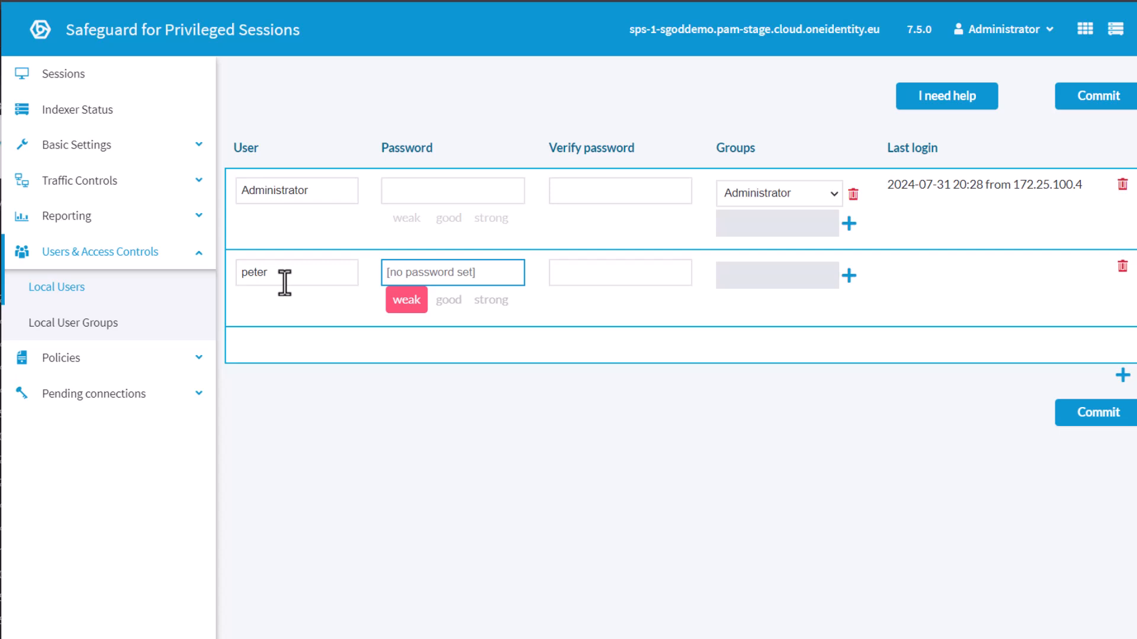
pyautogui.write('*********')
pyautogui.press('Tab')
pyautogui.write('********')
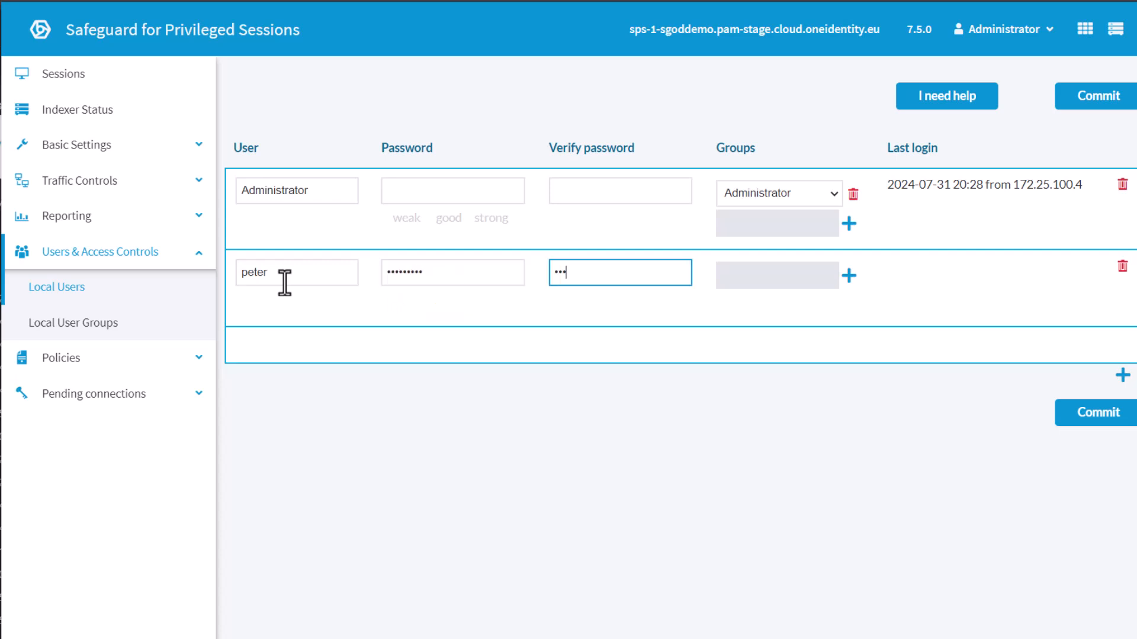
pyautogui.write('*')
# - Put peter in the Administrator group and commit the new user
pyautogui.click(849, 276)
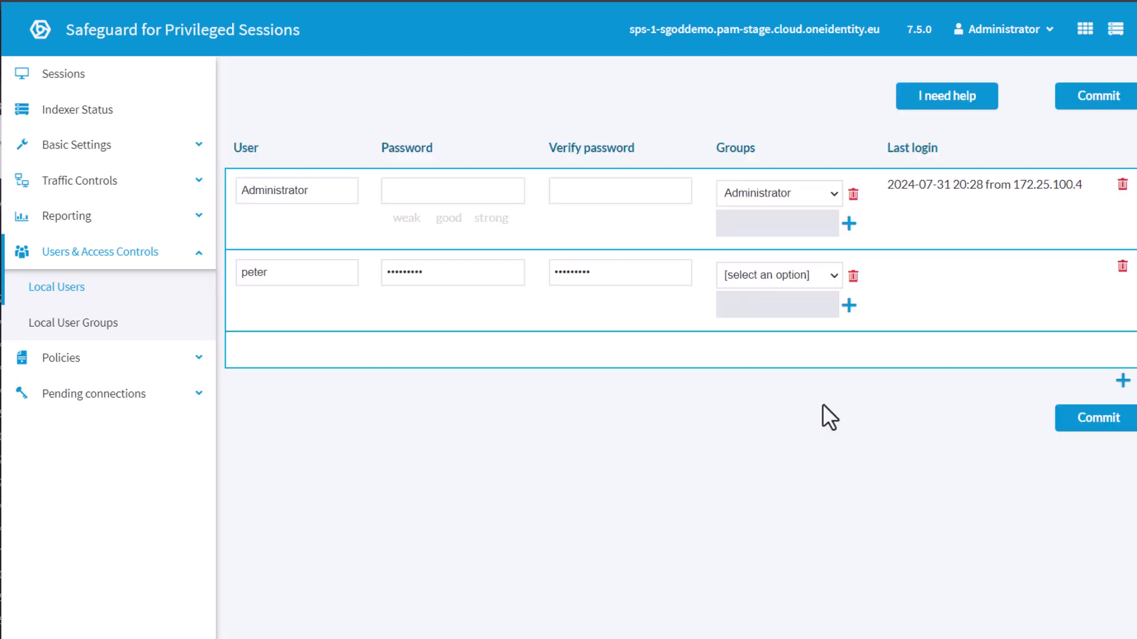
pyautogui.click(832, 277)
pyautogui.click(731, 312)
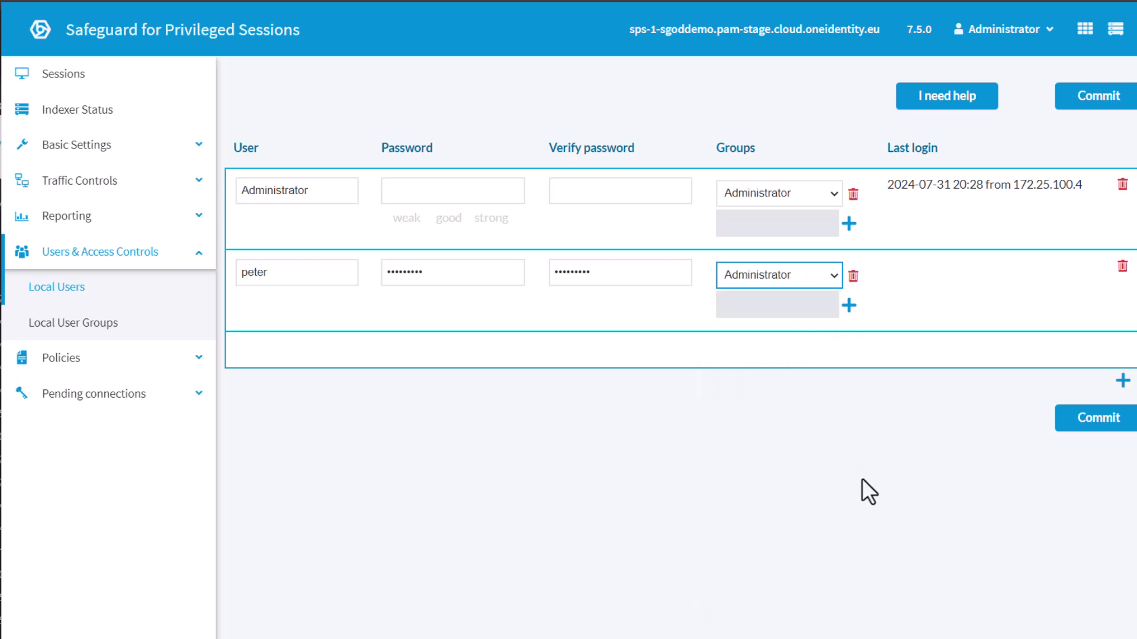
pyautogui.click(1079, 420)
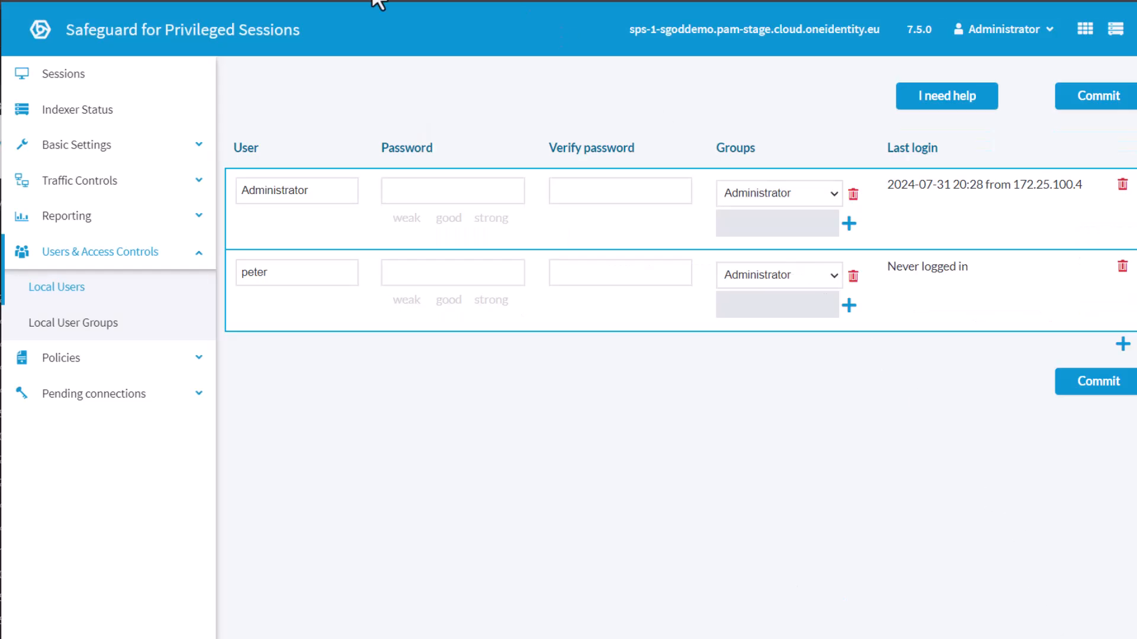
# - Log Administrator out of Privileged Sessions and Privileged Passwords, then disable Root Admin
pyautogui.click(1024, 30)
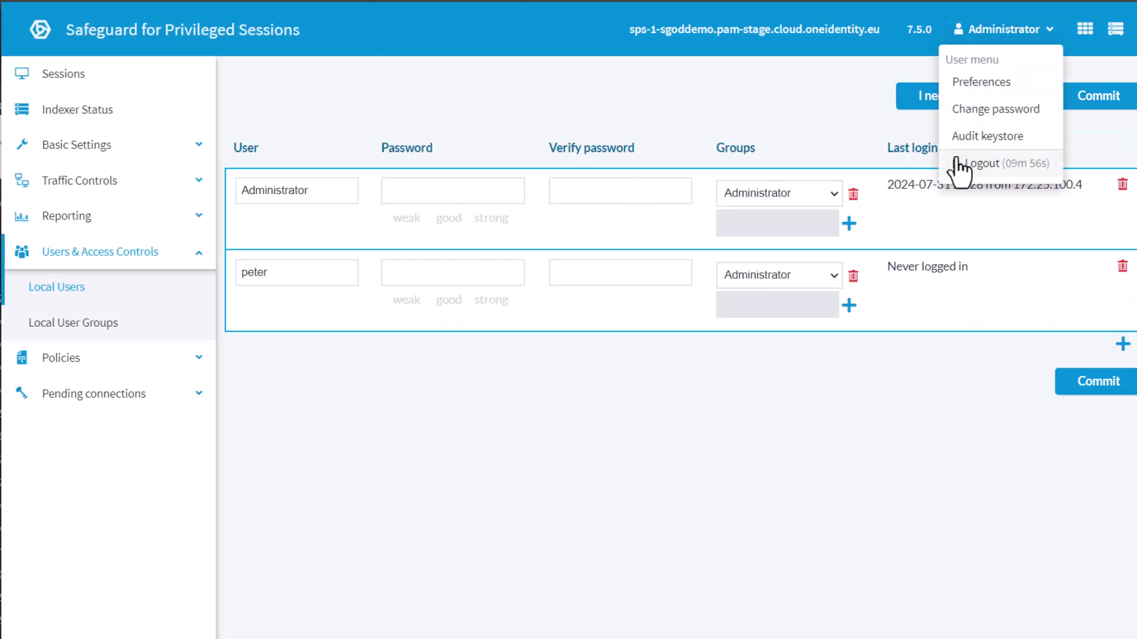
pyautogui.click(980, 172)
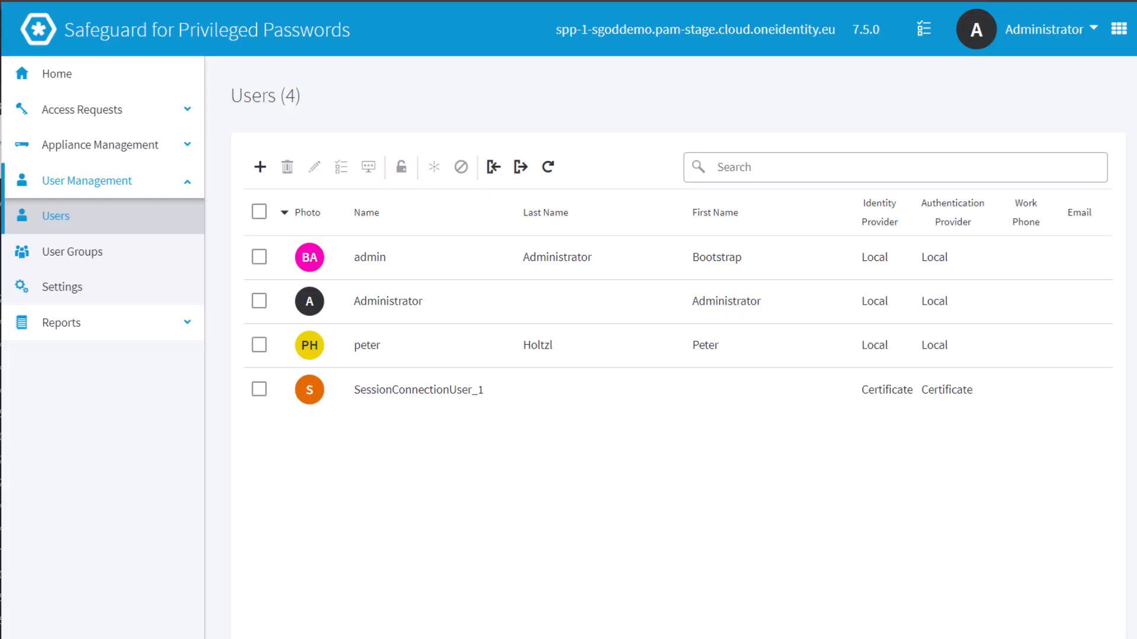
pyautogui.click(1042, 31)
pyautogui.click(1044, 108)
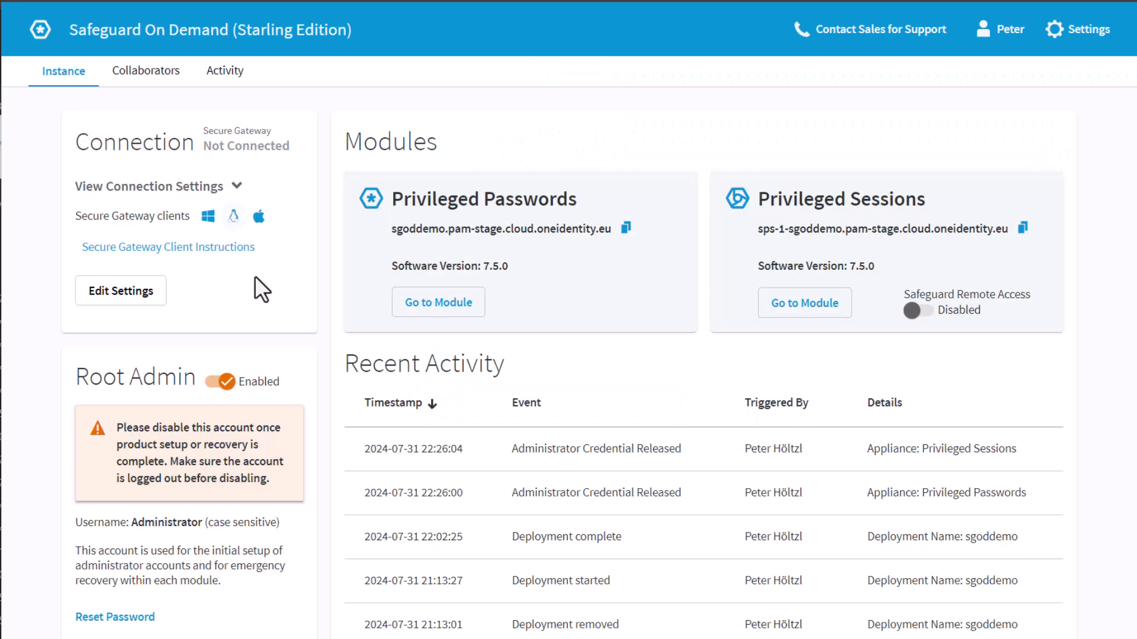
pyautogui.click(218, 382)
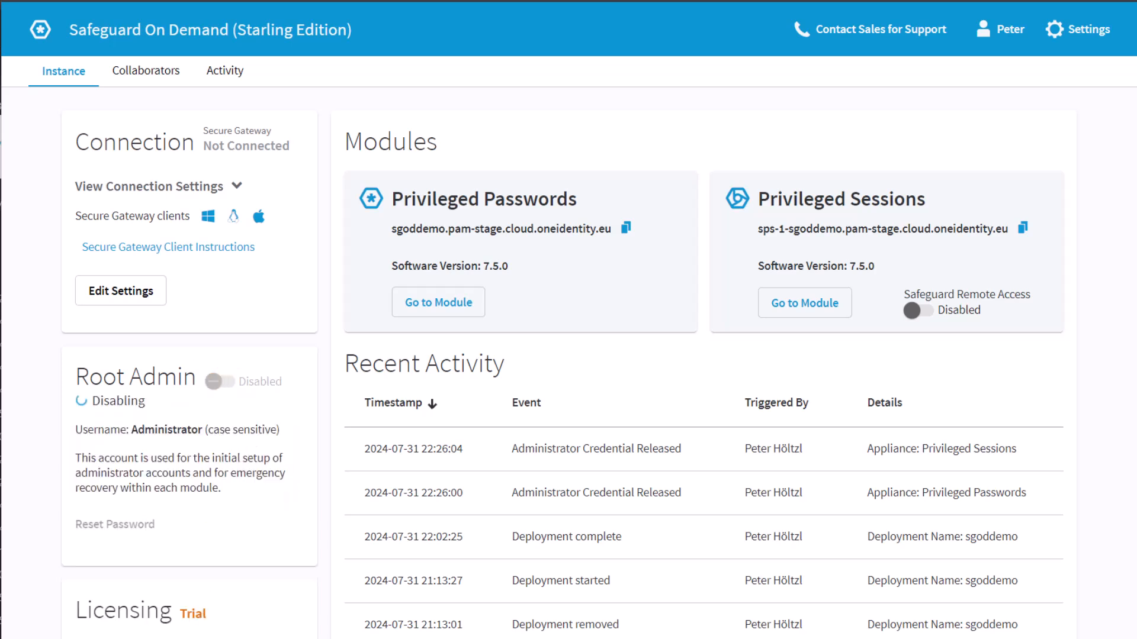